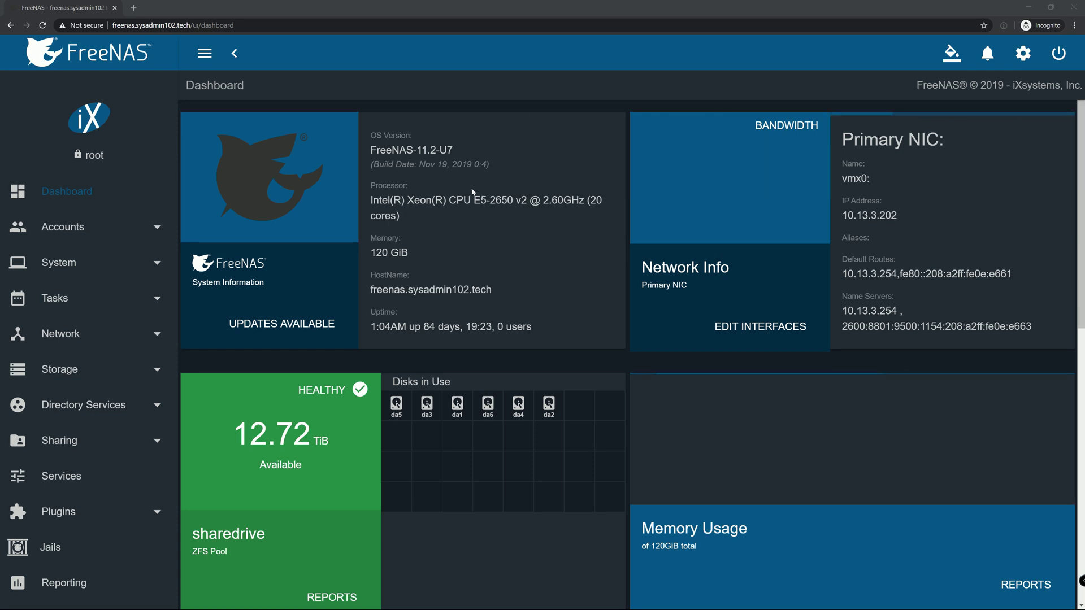
Scroll the FreeNAS dashboard sidebar down to reveal the Guide link
scroll(60, 487, "down", 3)
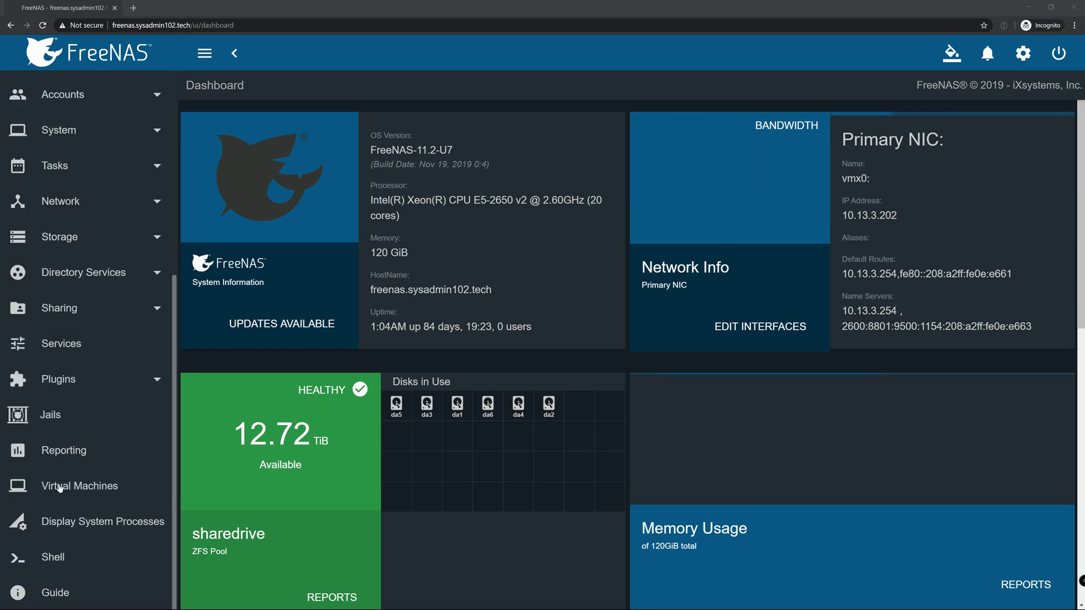
Open the FreeNAS 11.2-U7 User Guide at 11. Sharing > 11.3 WebDAV Shares
left_click(56, 592)
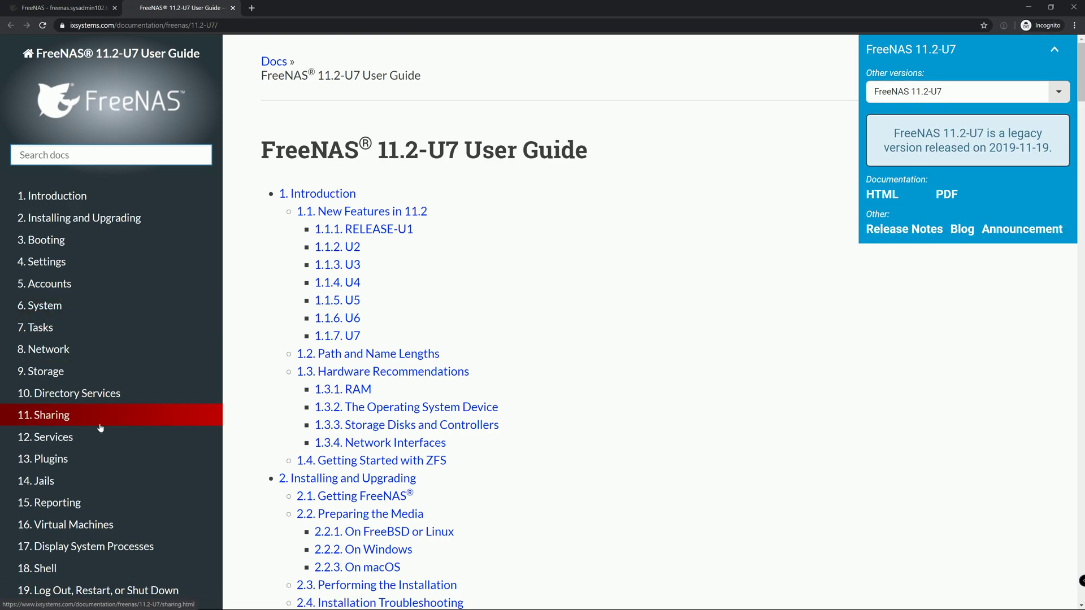
left_click(68, 418)
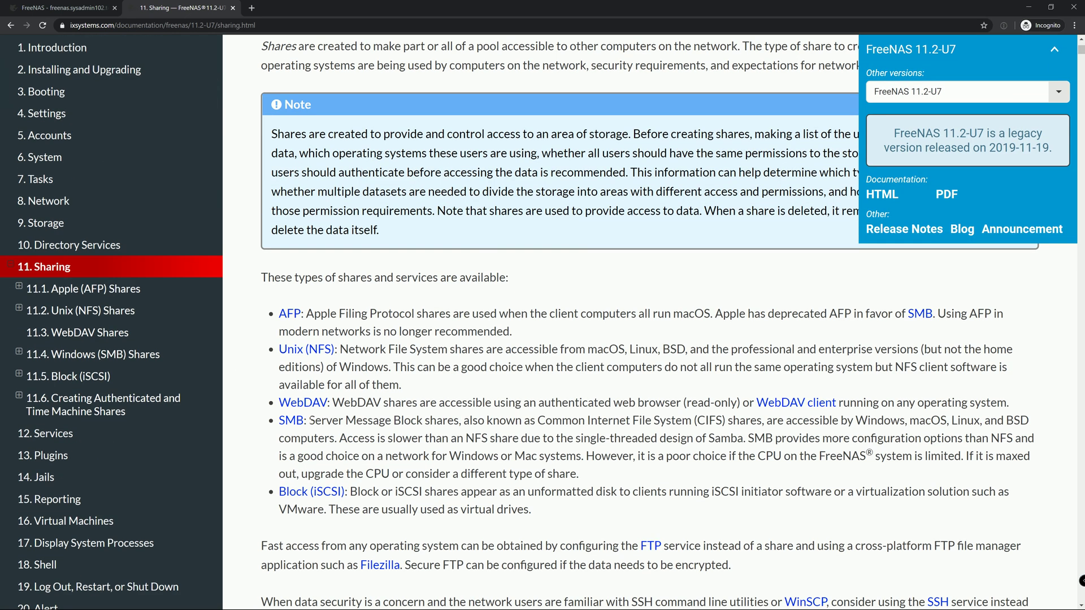
left_click(85, 410)
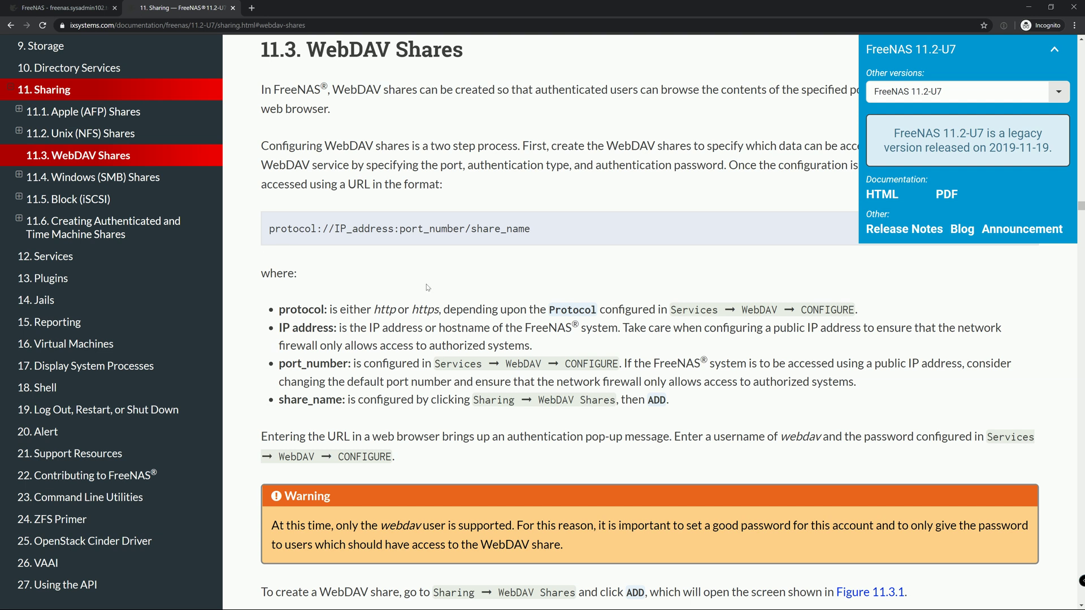
left_click_drag(411, 310, 439, 310)
left_click(436, 312)
left_click_drag(412, 310, 439, 312)
left_click(424, 315)
left_click_drag(410, 309, 434, 310)
left_click(433, 309)
left_click_drag(471, 228, 512, 242)
left_click(500, 268)
left_click_drag(335, 228, 393, 228)
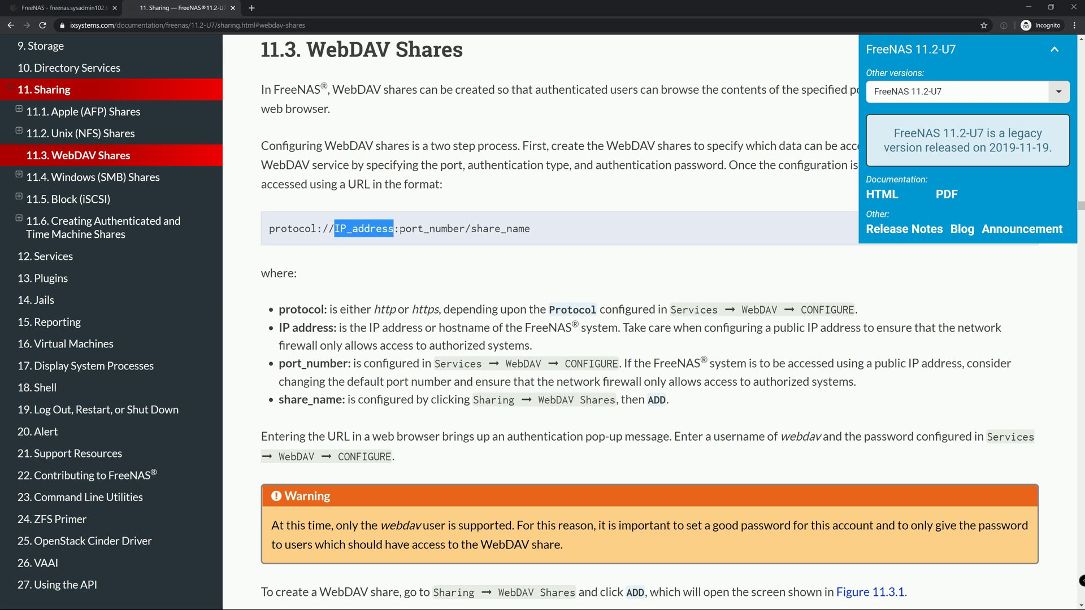
left_click(422, 236)
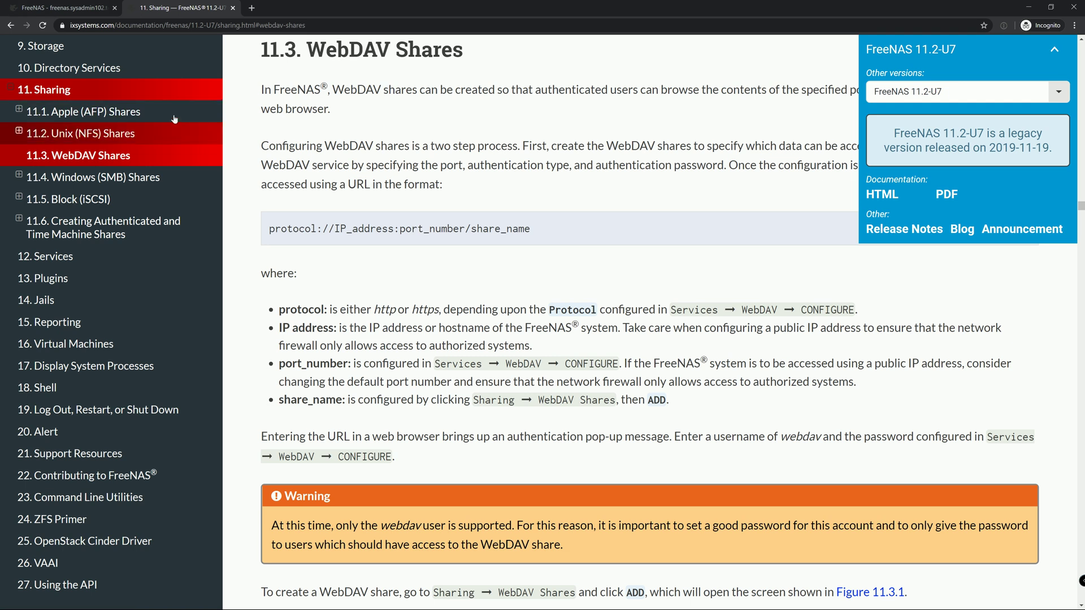
Back in FreeNAS, go to Sharing > WebDAV Shares and start adding a new share
left_click(79, 7)
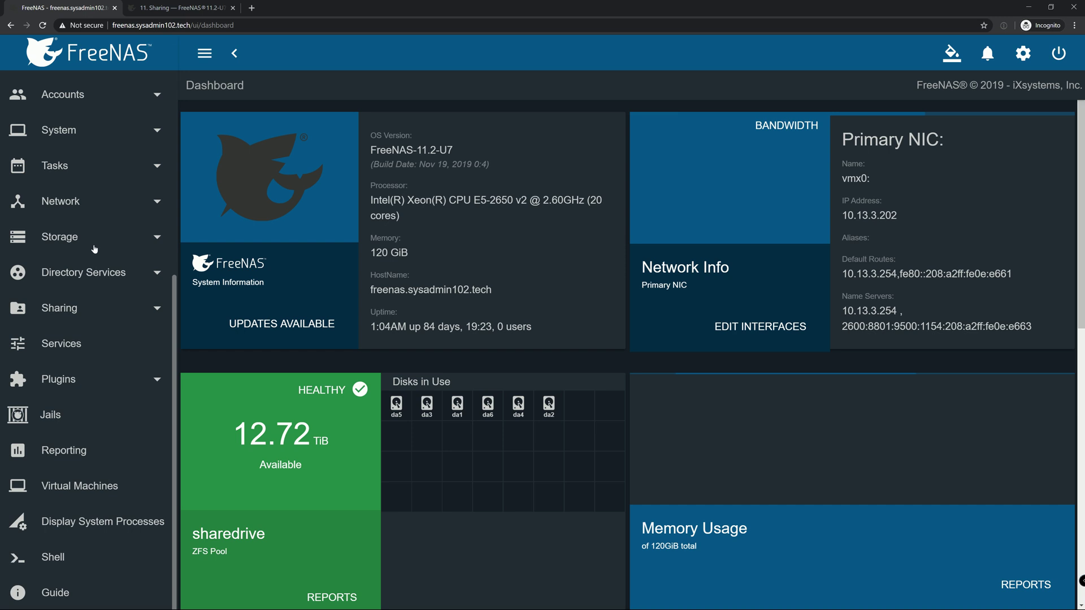
left_click(71, 312)
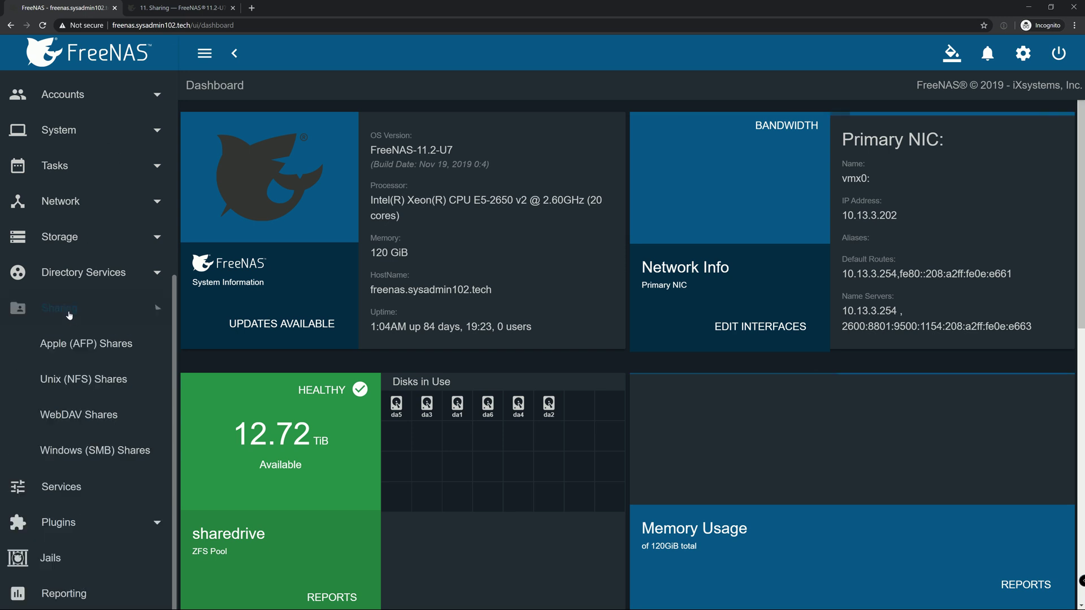
left_click(99, 415)
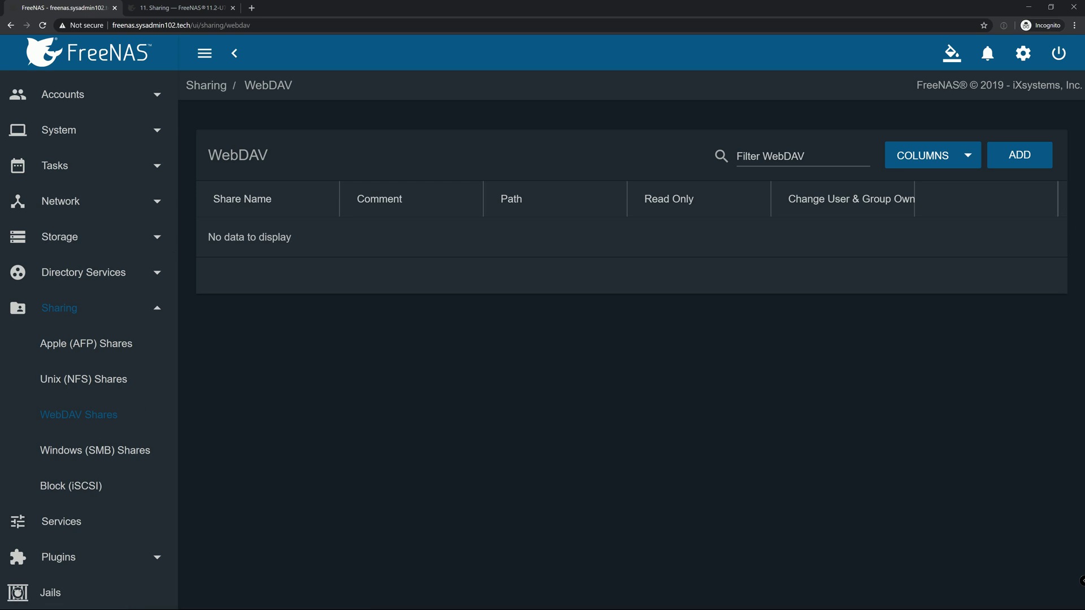
left_click(1019, 155)
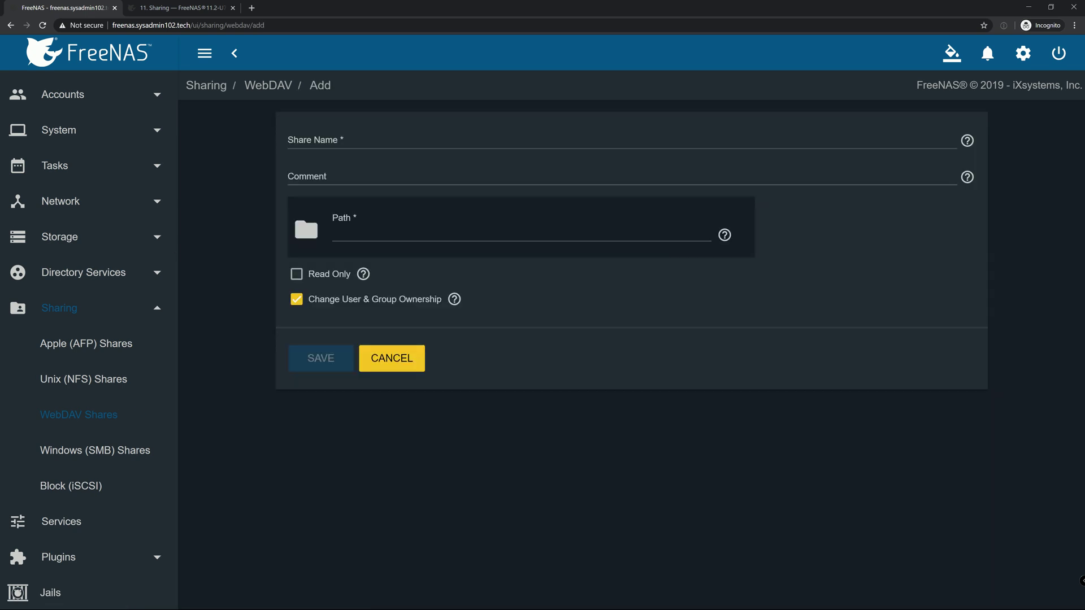
Name the share sharedrive, comment sharedrive, set path /mnt/sharedrive, and save it
left_click(396, 144)
type("sharedrive")
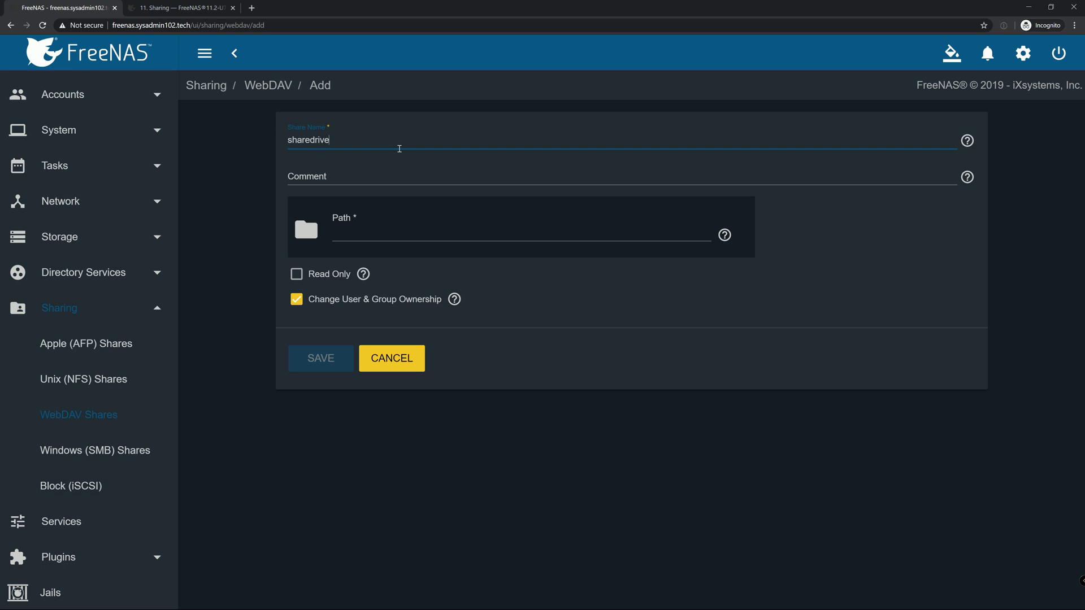
key("Tab")
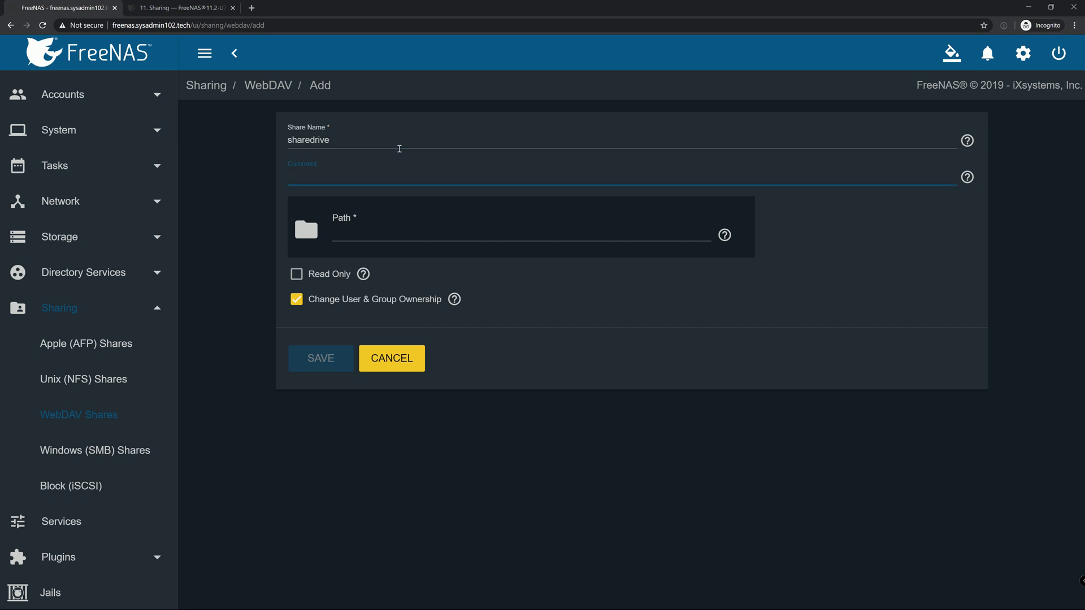
type("sharedrive")
left_click(310, 236)
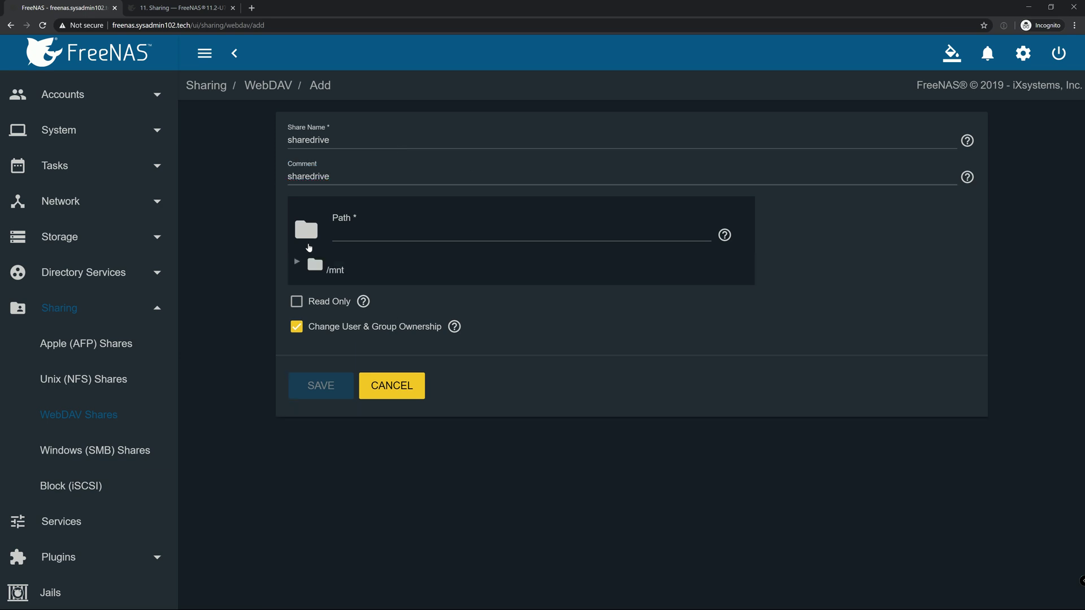
left_click(303, 265)
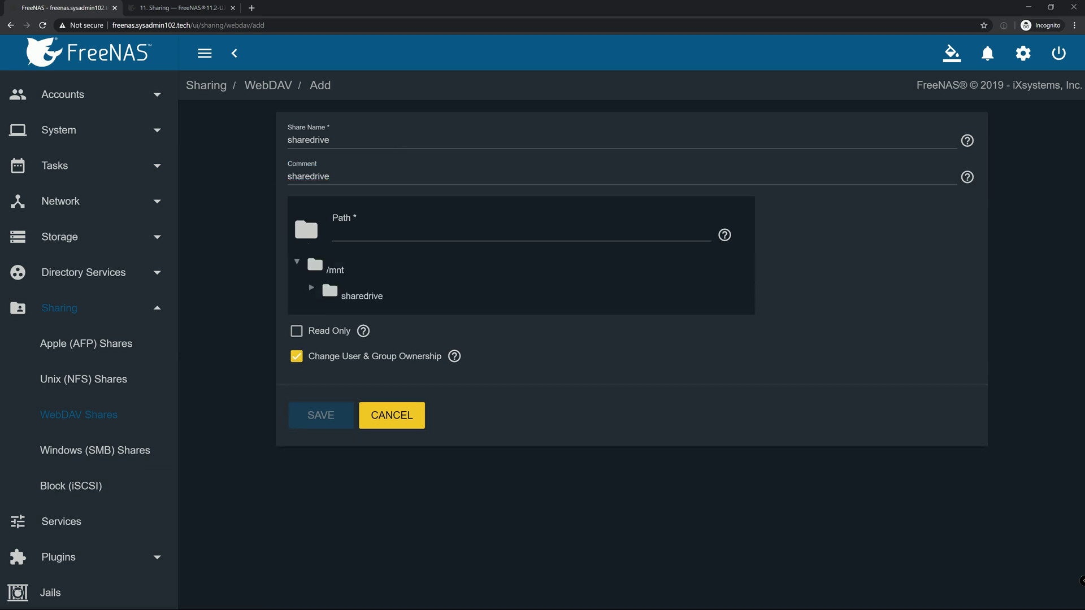
left_click(331, 294)
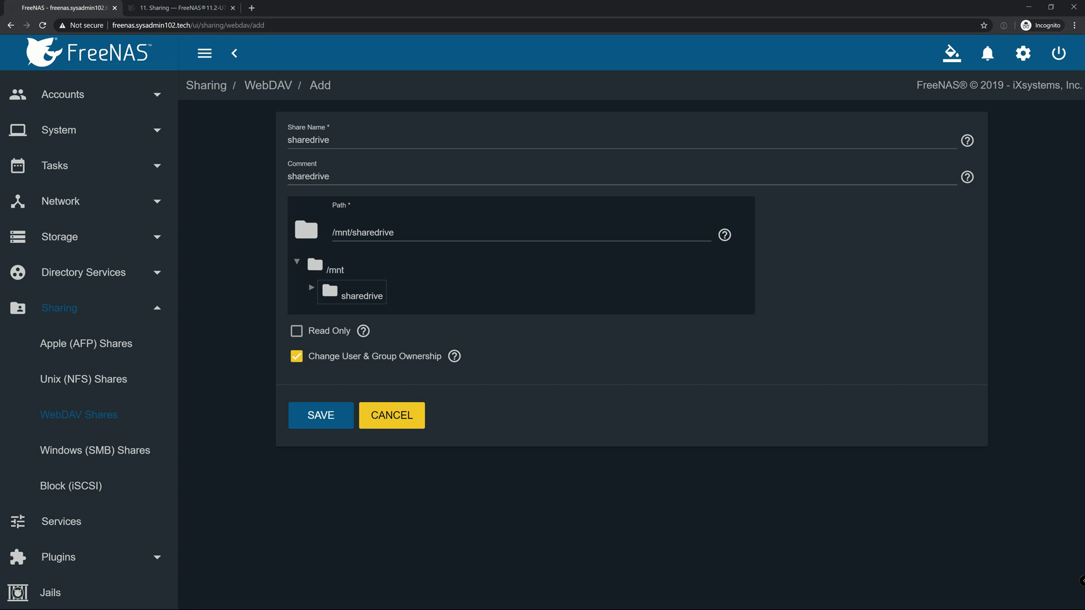
left_click(315, 423)
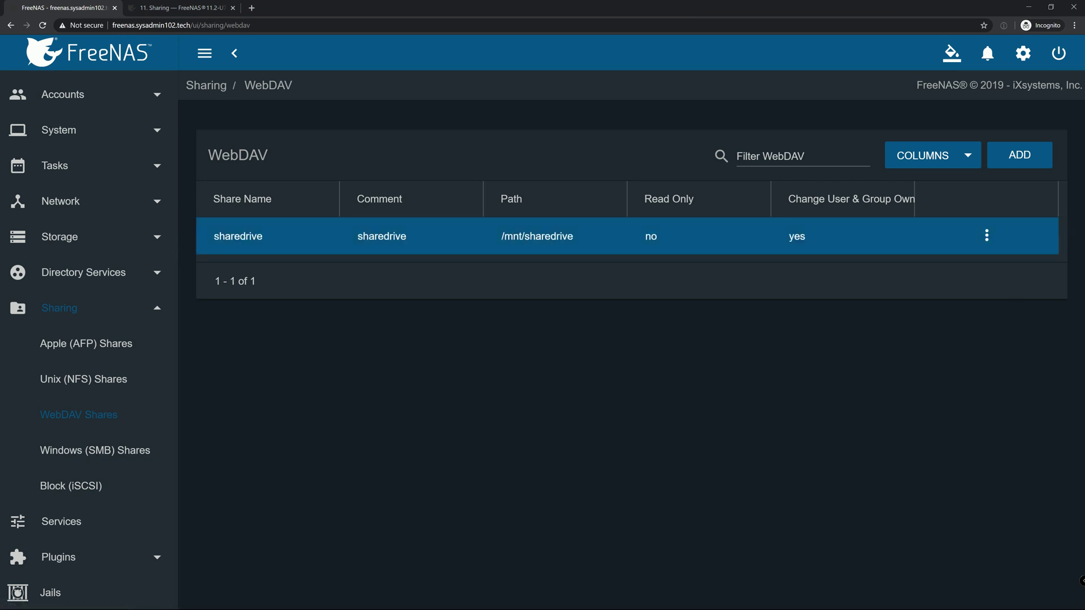
From Storage > Pools, edit sharedrive's permissions, change Group to webdav, and save
left_click(72, 237)
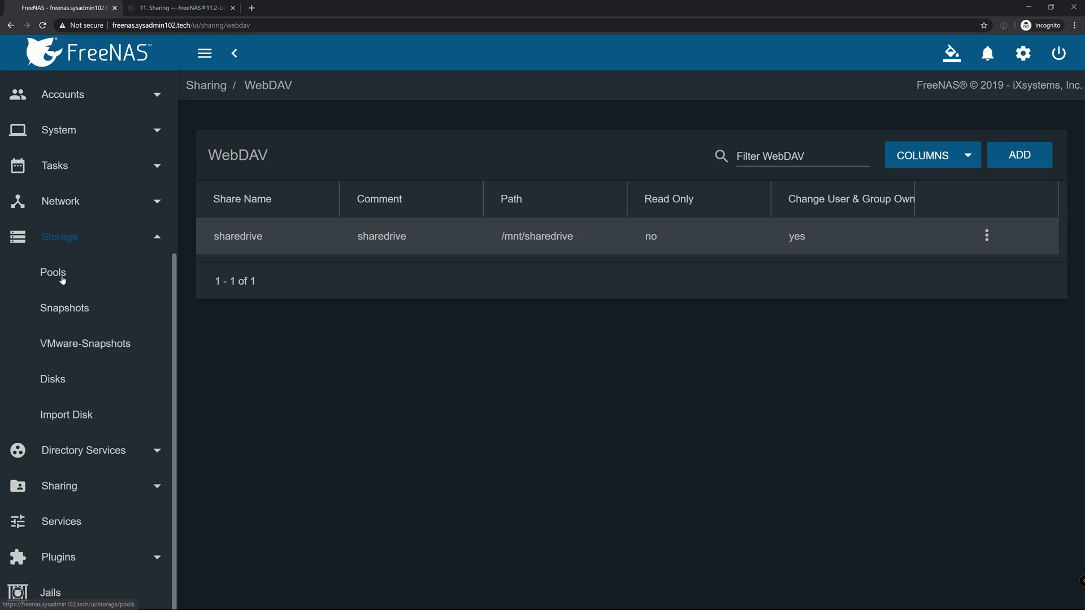
left_click(62, 274)
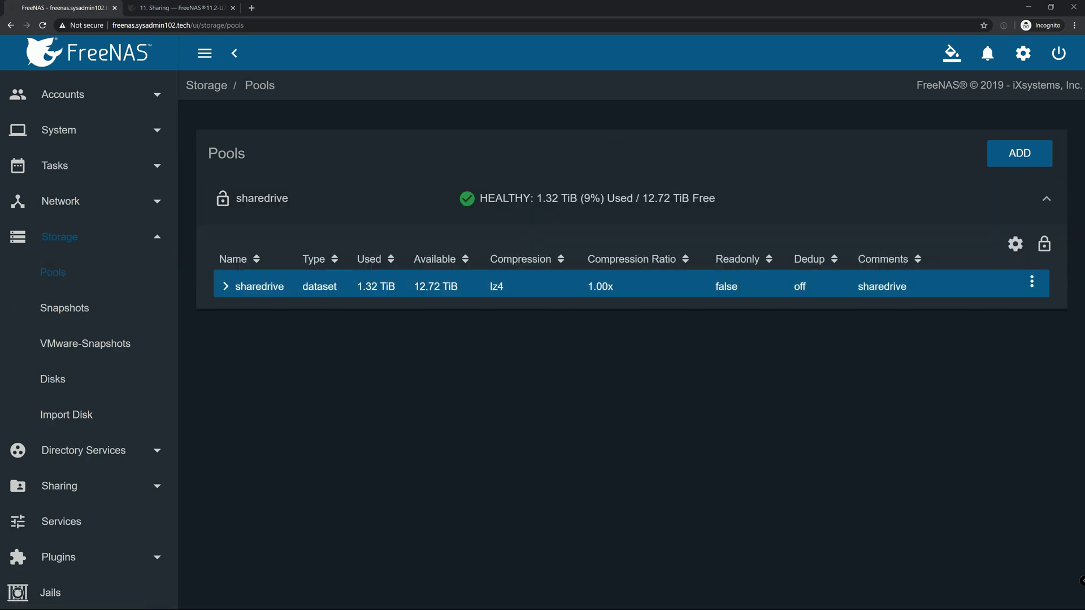
left_click(1032, 282)
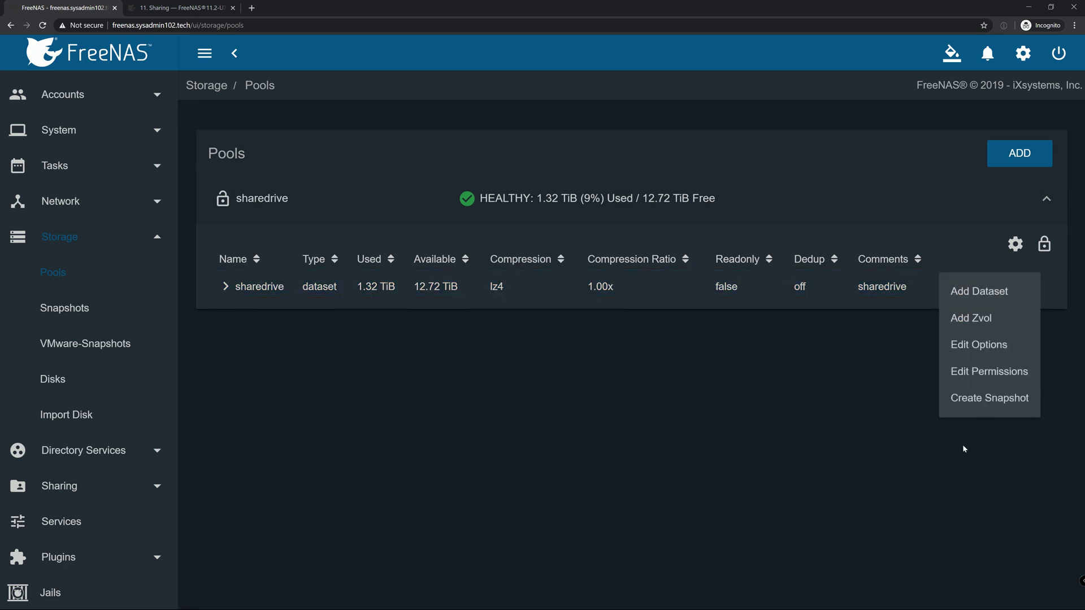
left_click(983, 374)
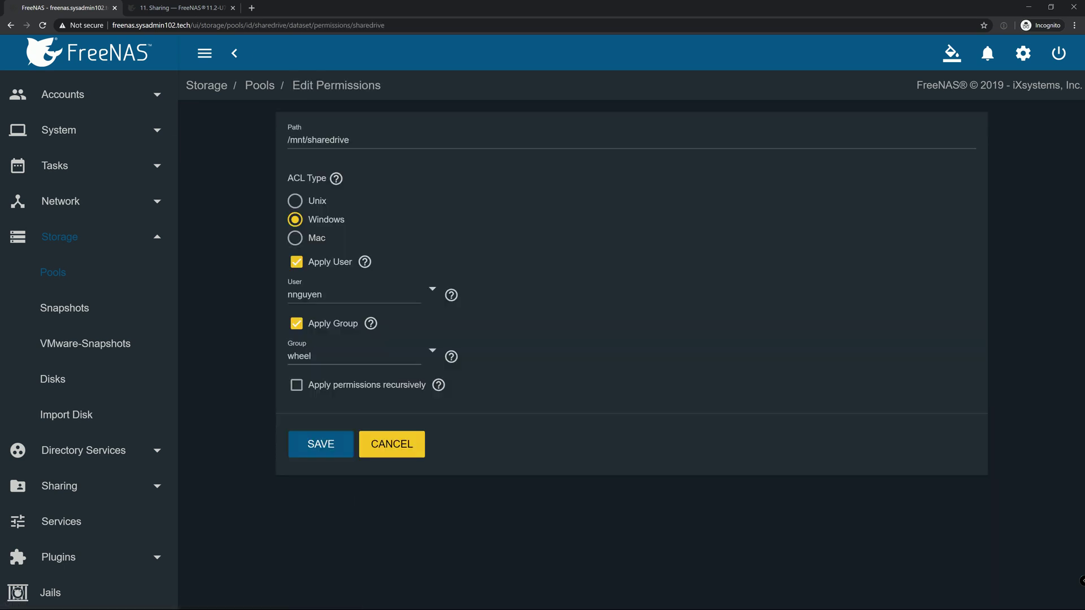
left_click(350, 356)
key("ctrl+a")
type("web")
left_click(317, 382)
left_click(321, 446)
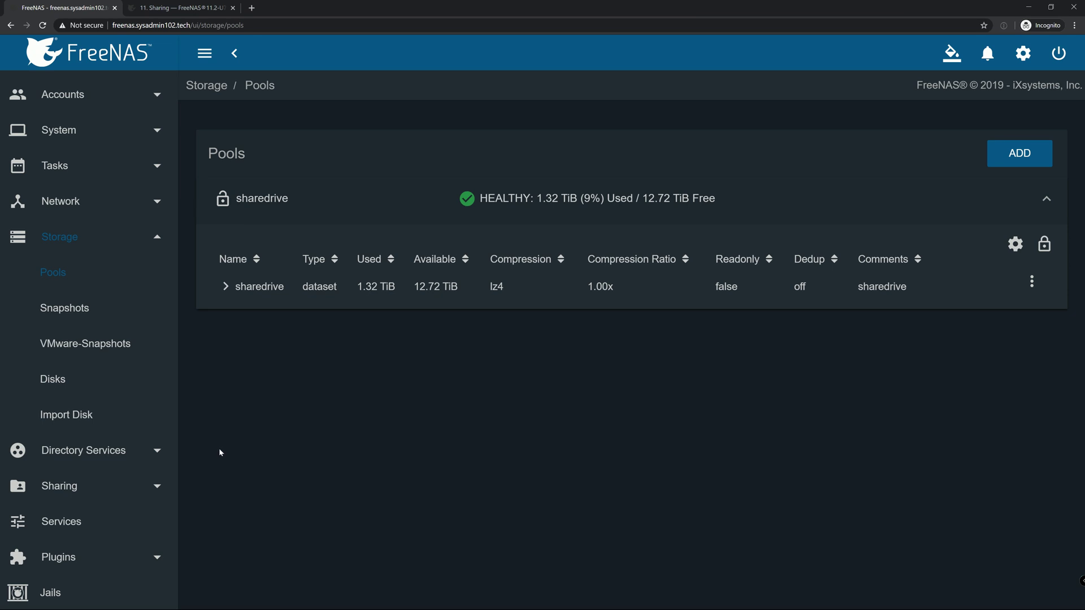
Open the WebDAV service settings from the Services list
left_click(38, 273)
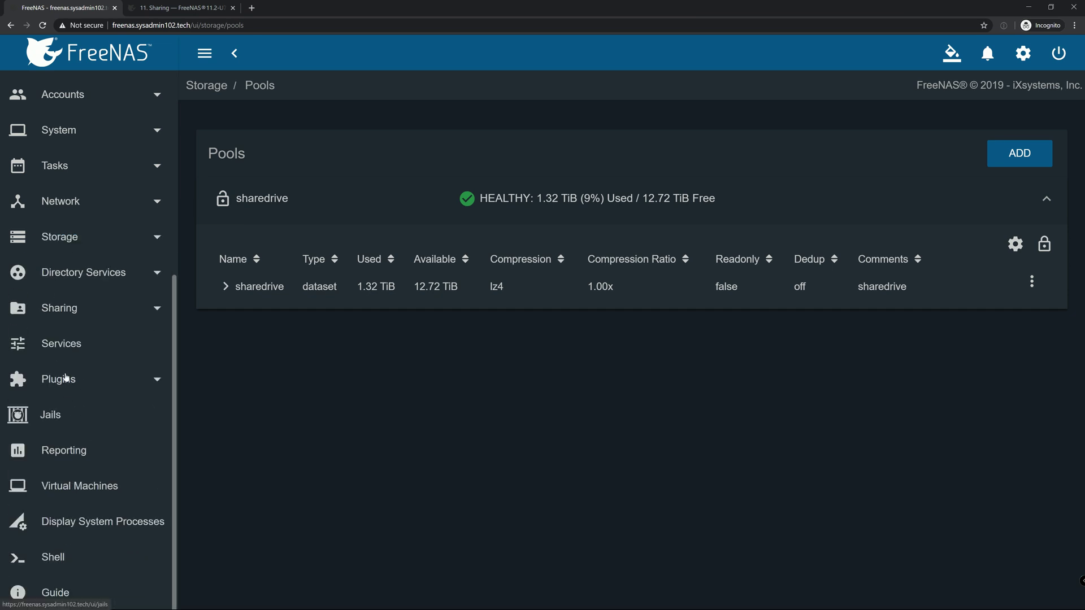
left_click(63, 352)
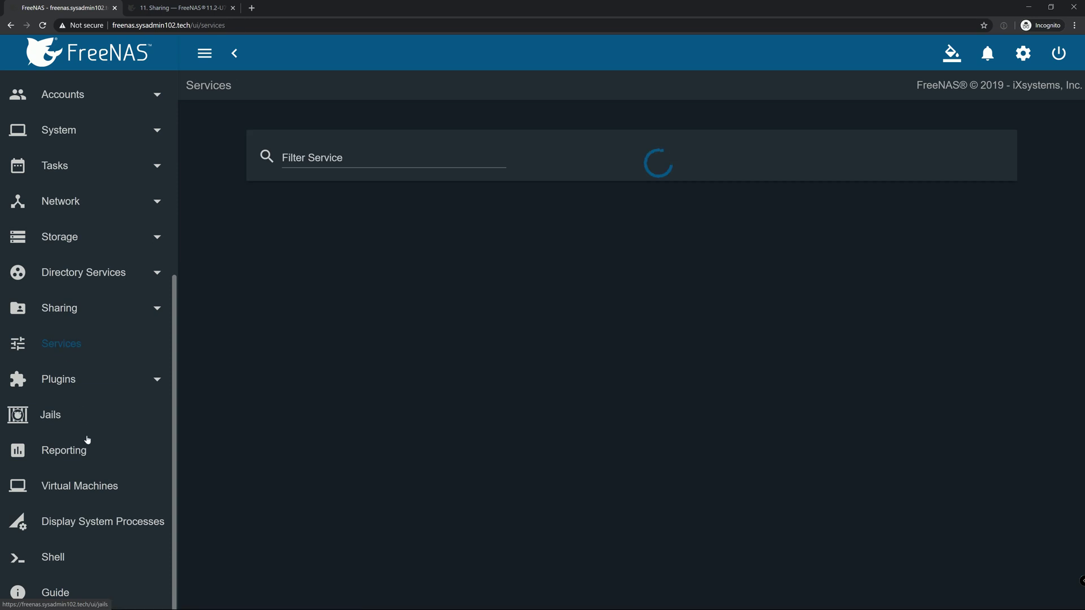
scroll(508, 429, "down", 5)
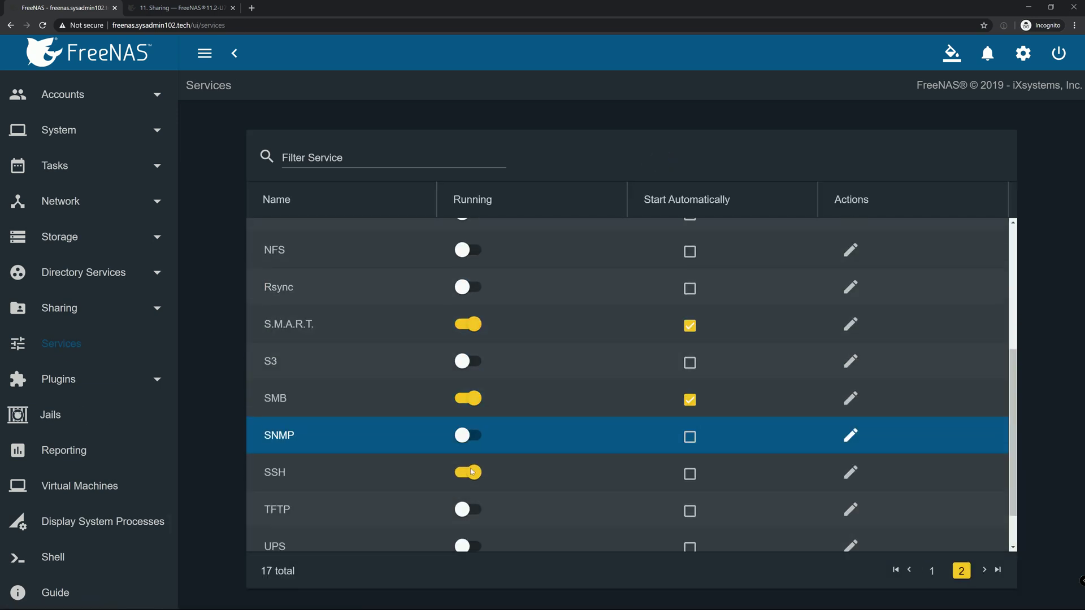
scroll(472, 472, "down", 2)
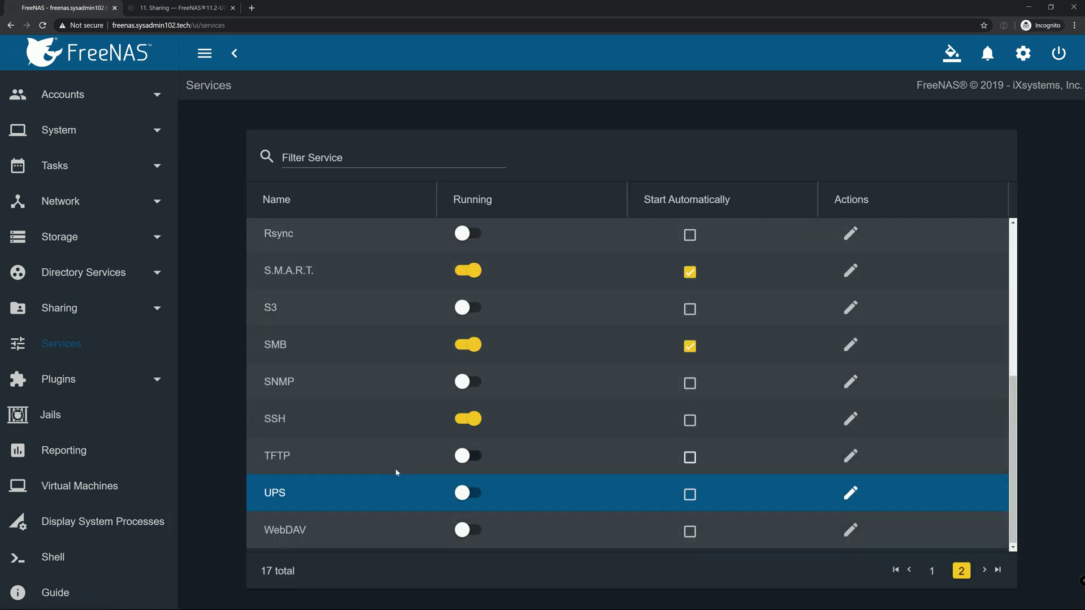
left_click(852, 530)
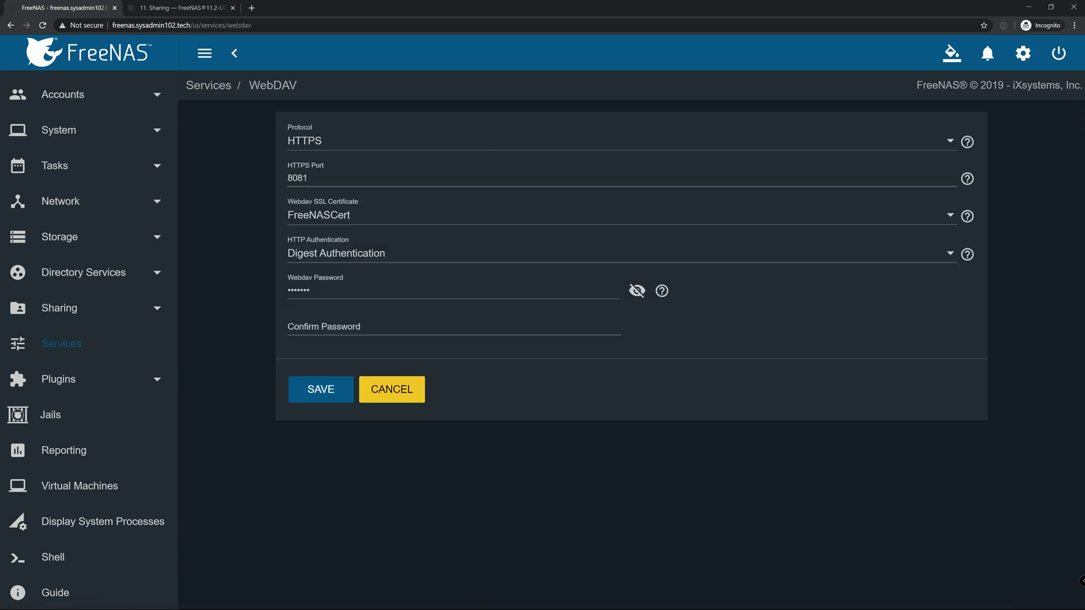
Set the WebDAV protocol to HTTPS and the SSL certificate to FreeNASCert
left_click(339, 141)
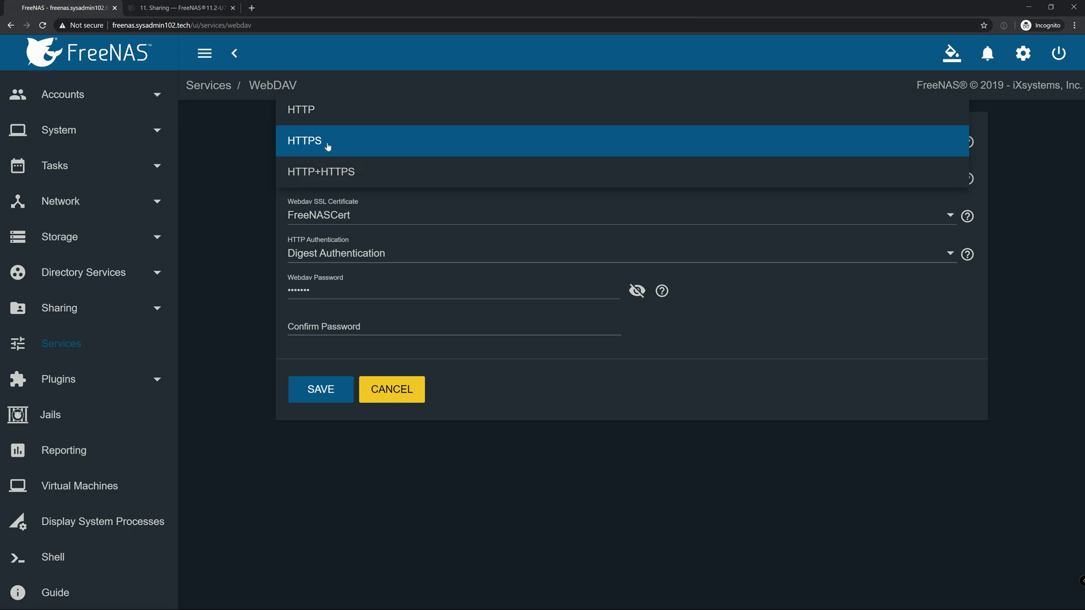
left_click(306, 147)
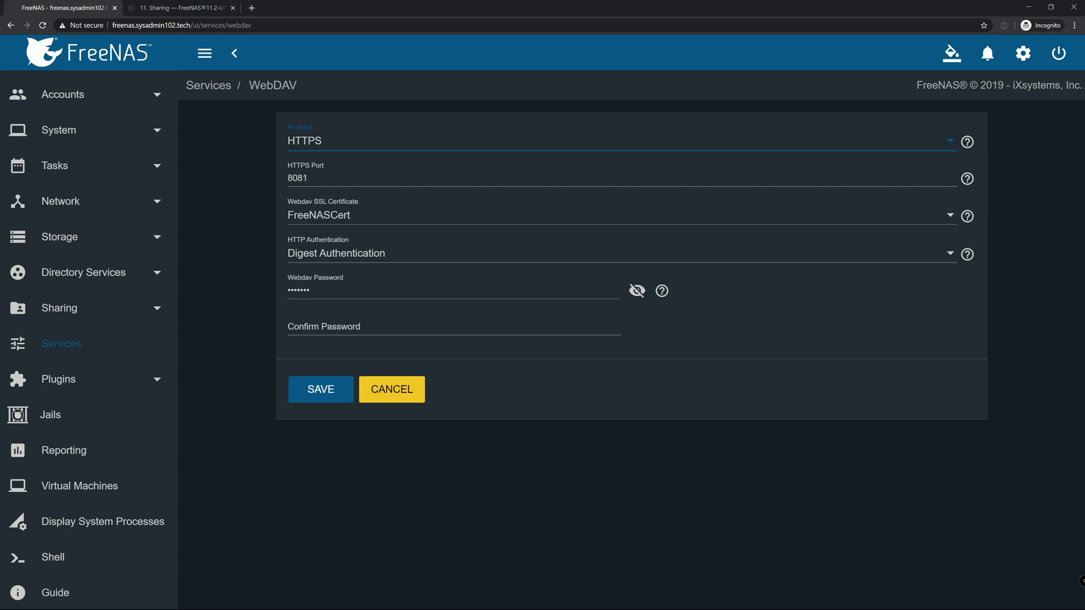
mouse_move(967, 180)
left_click(362, 221)
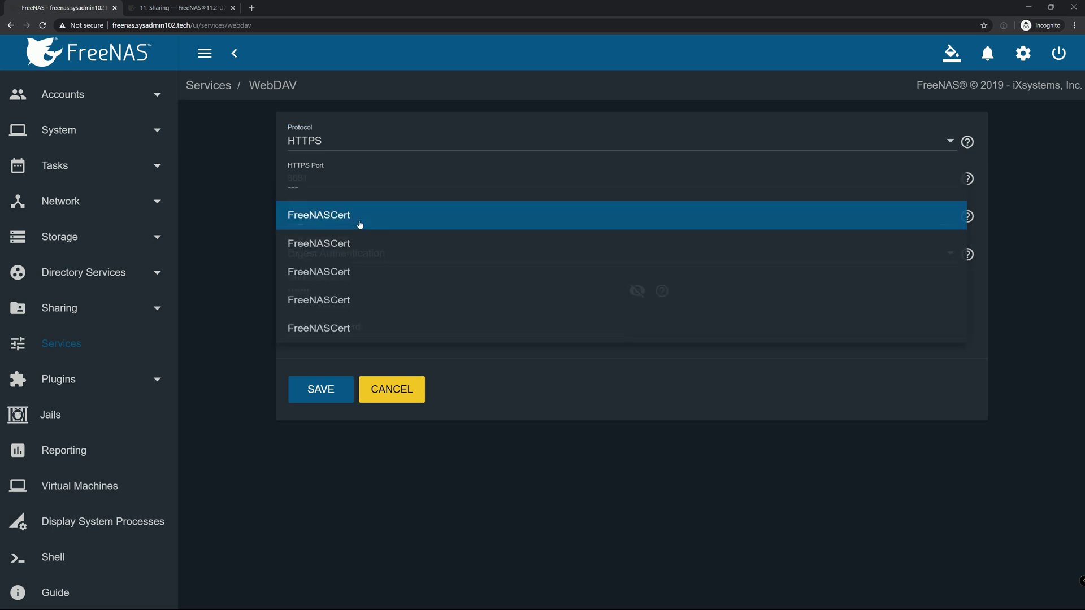
left_click(350, 217)
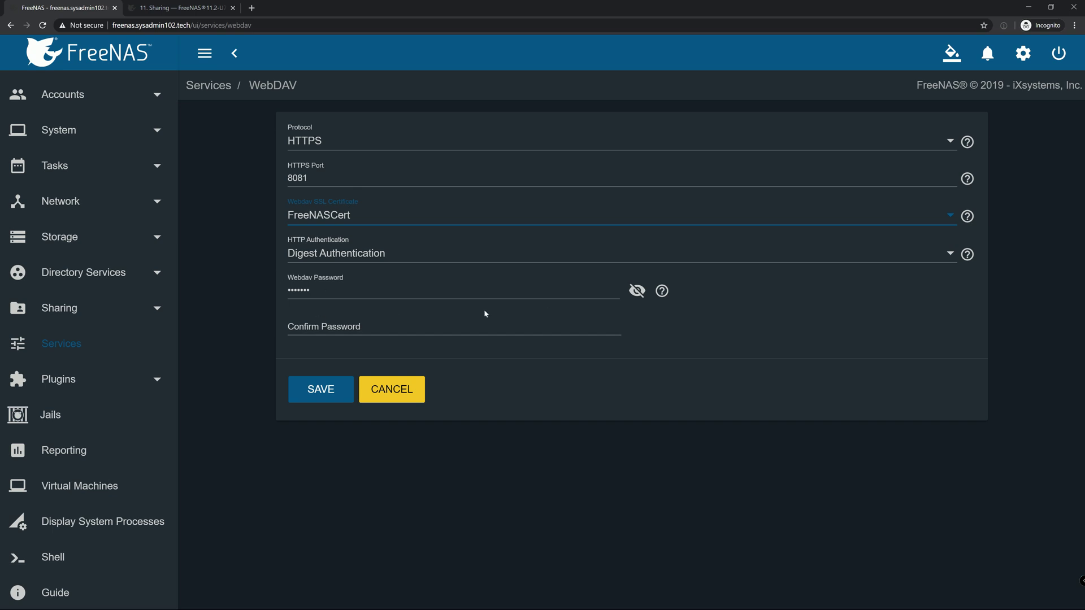
Replace and confirm the WebDAV password, then save the service settings
mouse_move(662, 290)
triple_click(341, 300)
left_click_drag(326, 289, 257, 300)
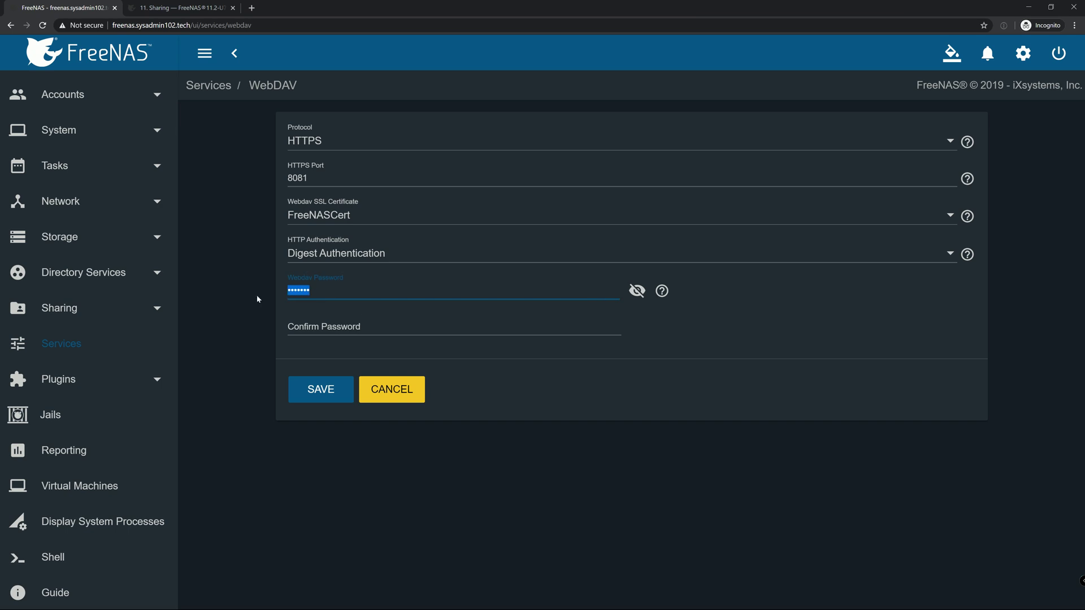
type("***********")
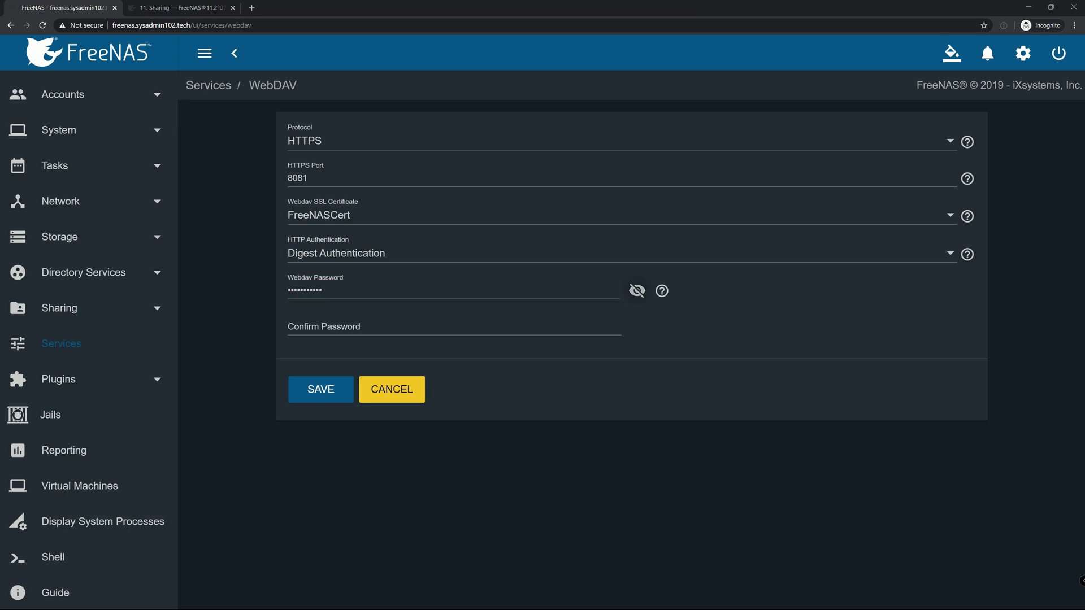
key("Tab")
type("*********")
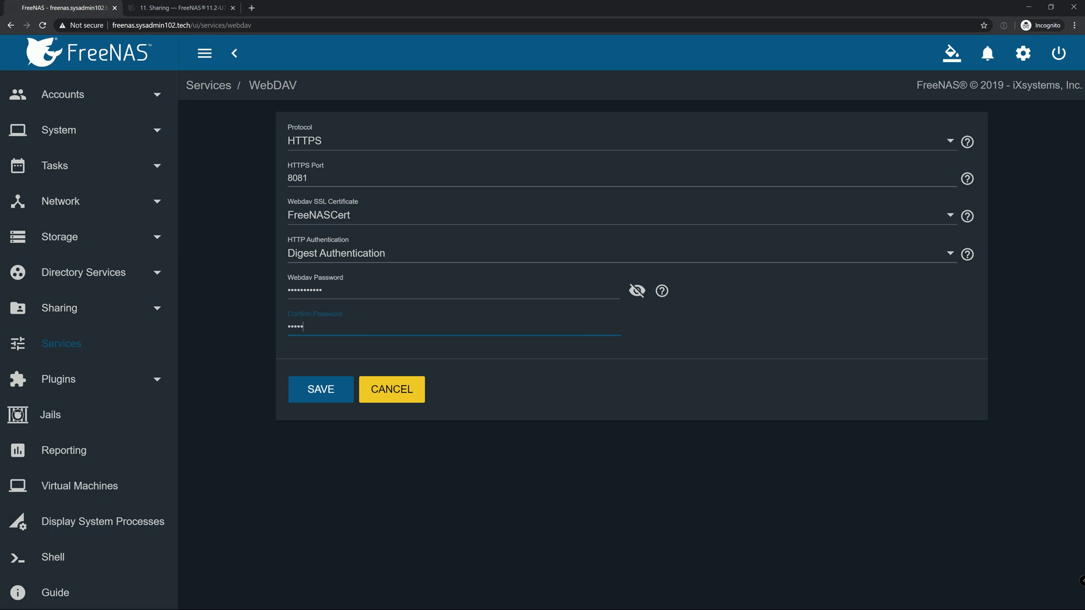
type("**")
left_click(320, 393)
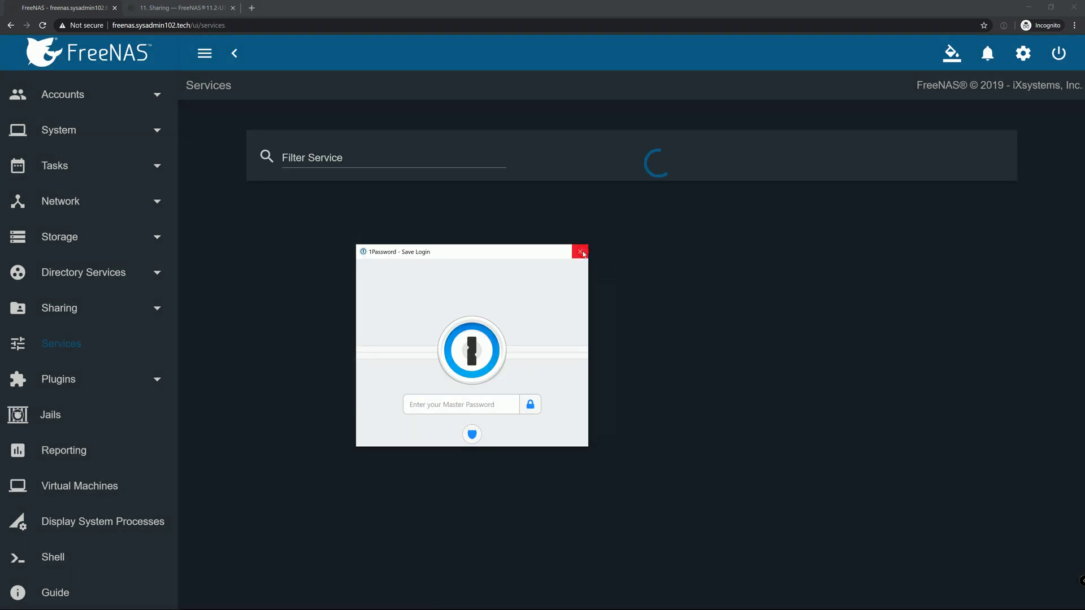
Dismiss the 1Password prompt, start the WebDAV service, and replace the guide tab with a new tab
left_click(580, 252)
scroll(325, 441, "down", 5)
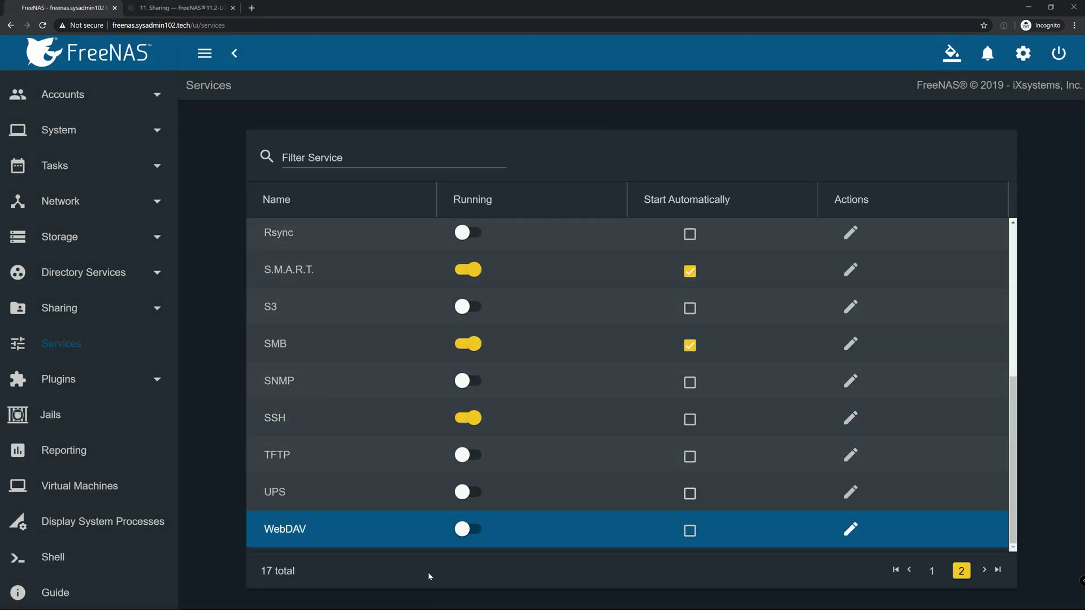
left_click(476, 531)
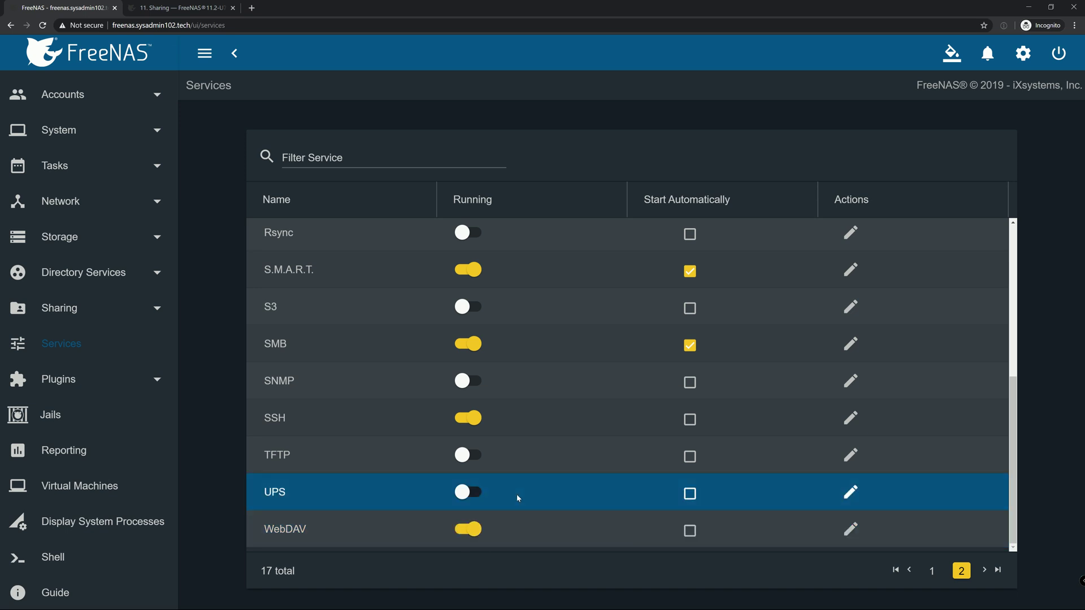
left_click(233, 8)
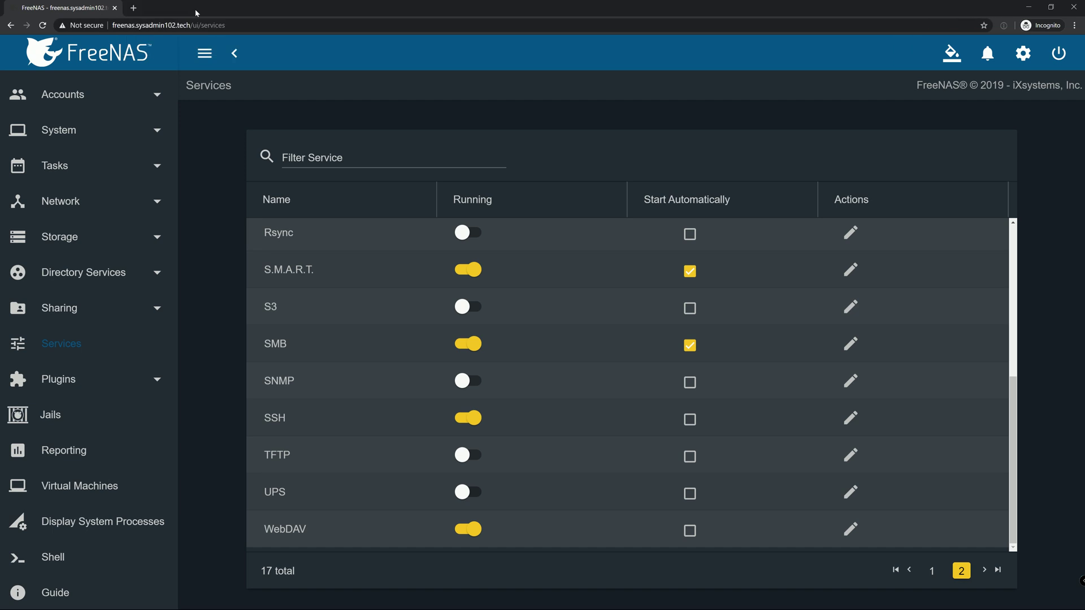
left_click(134, 8)
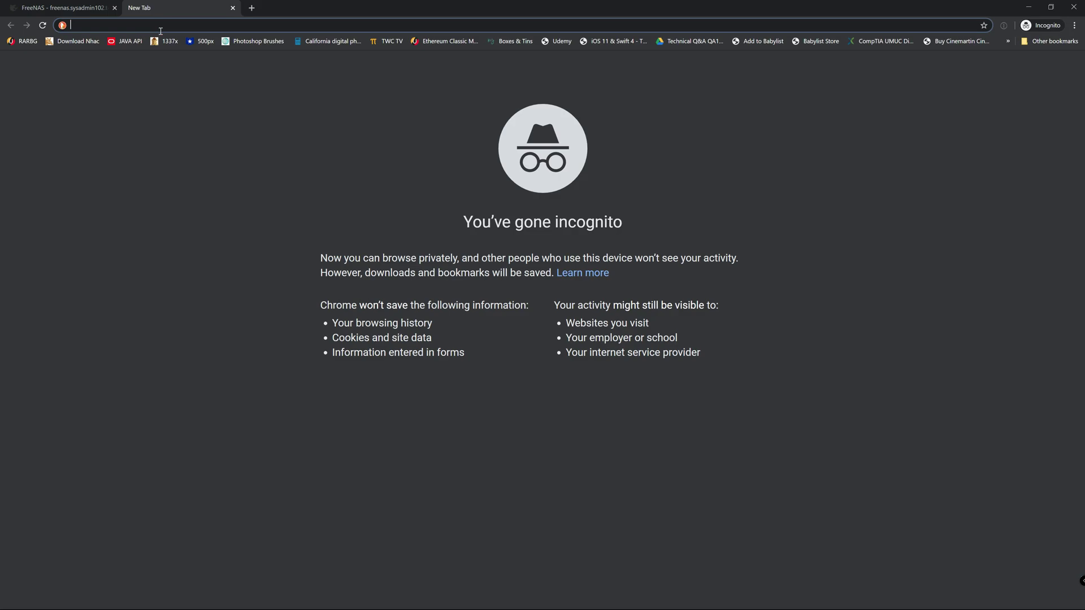
type("htp")
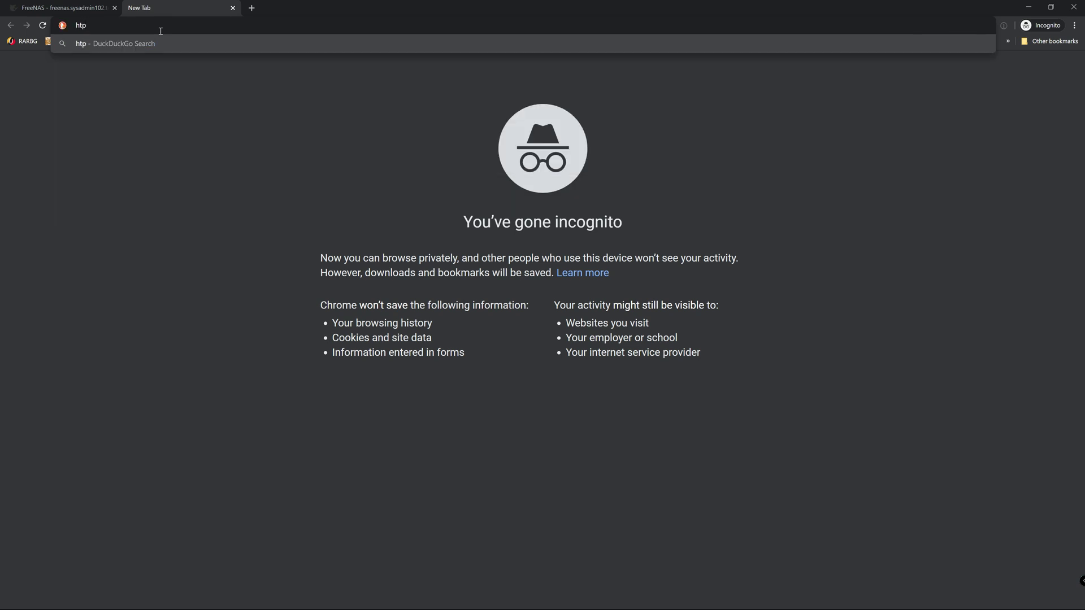
key("BackSpace")
type("tp")
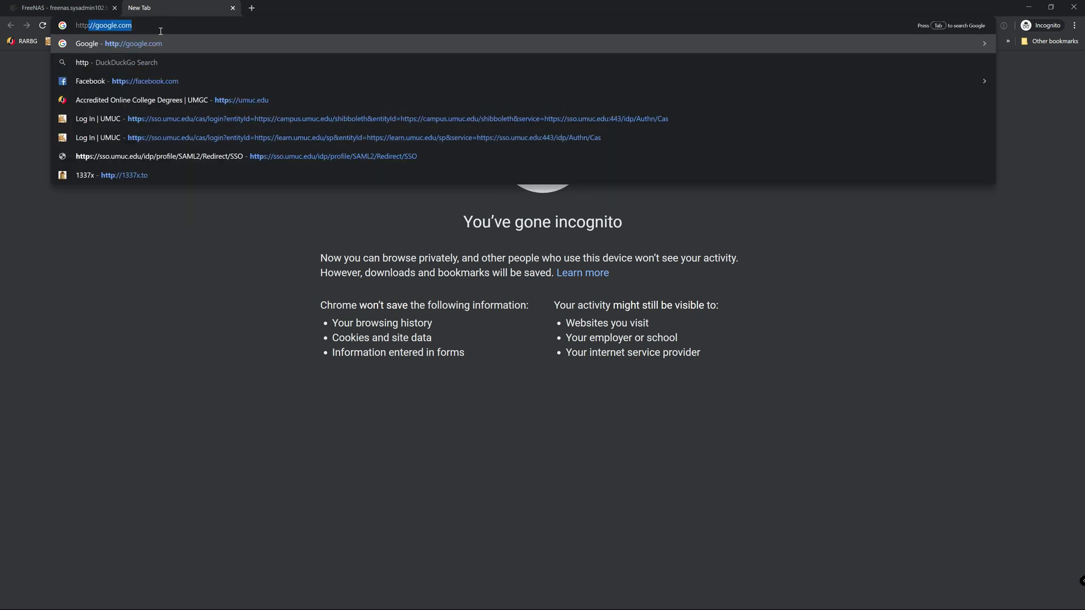
type("s://")
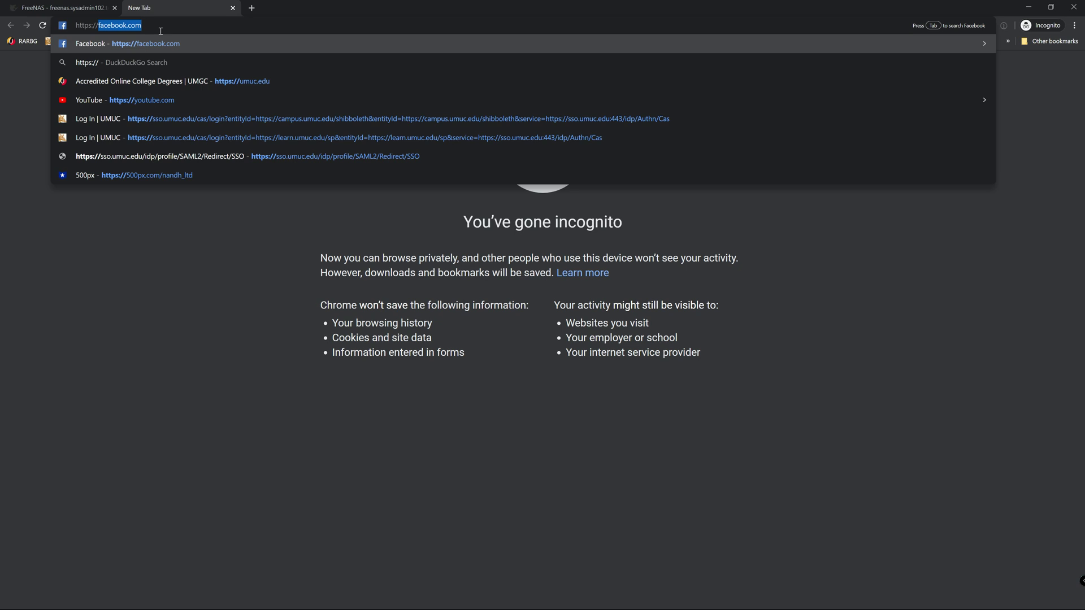
type("fre")
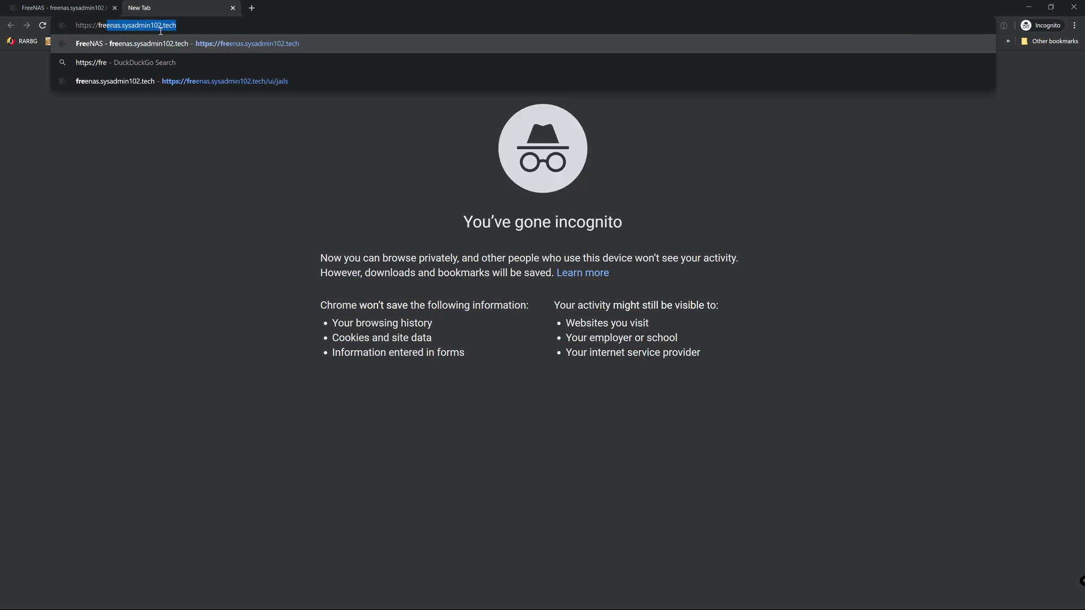
key("Right")
type(":")
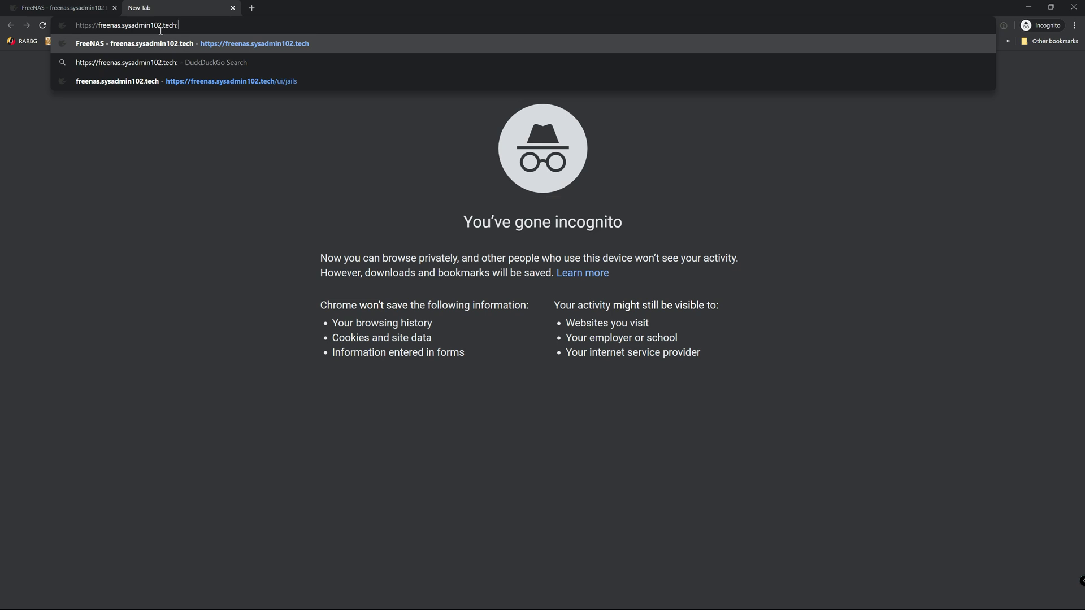
type("8081")
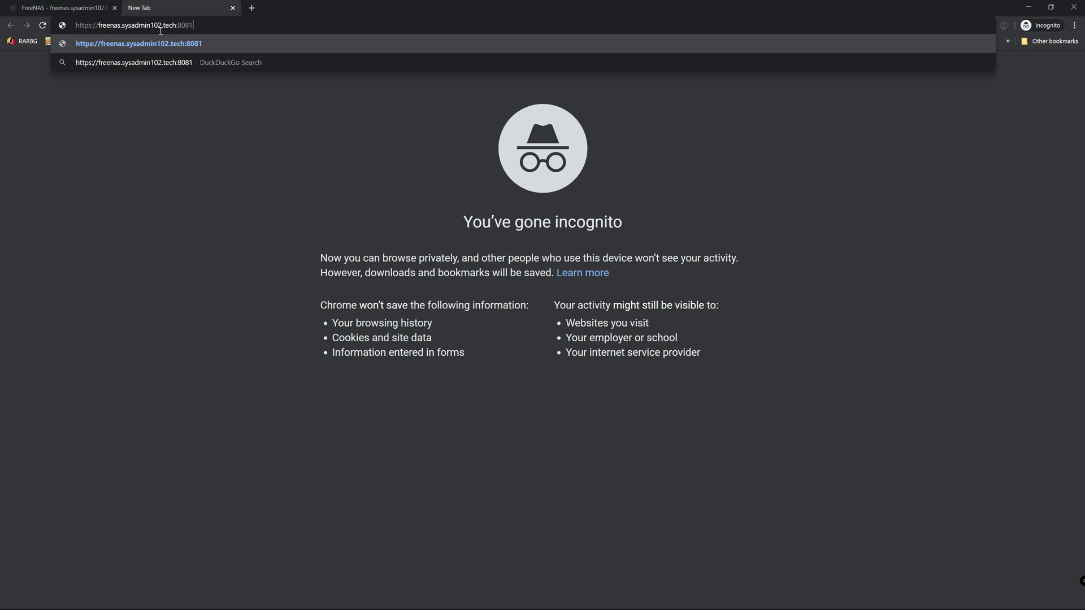
type(":")
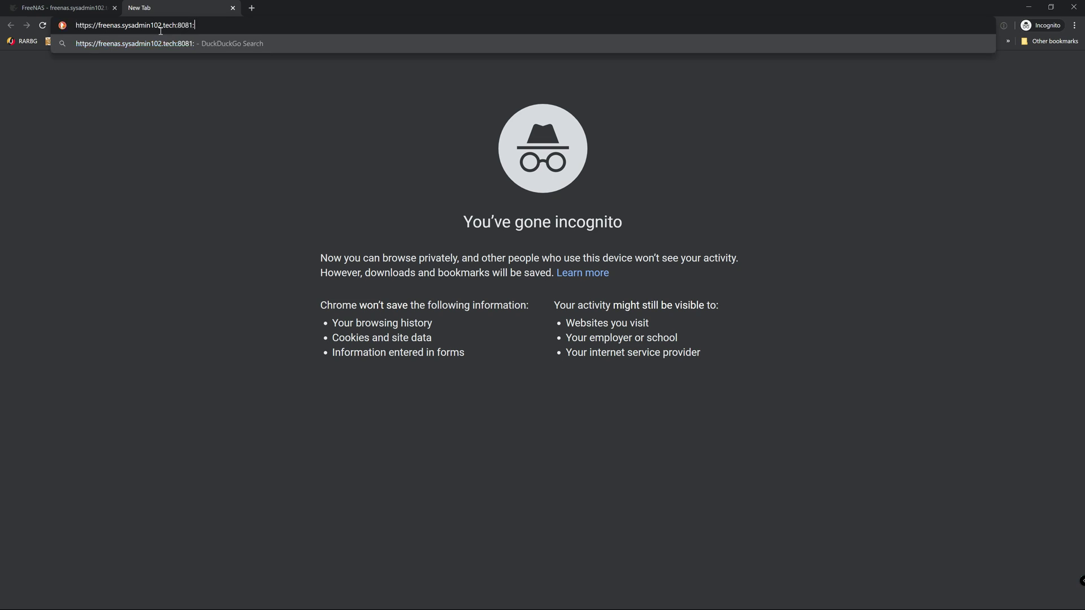
key("BackSpace")
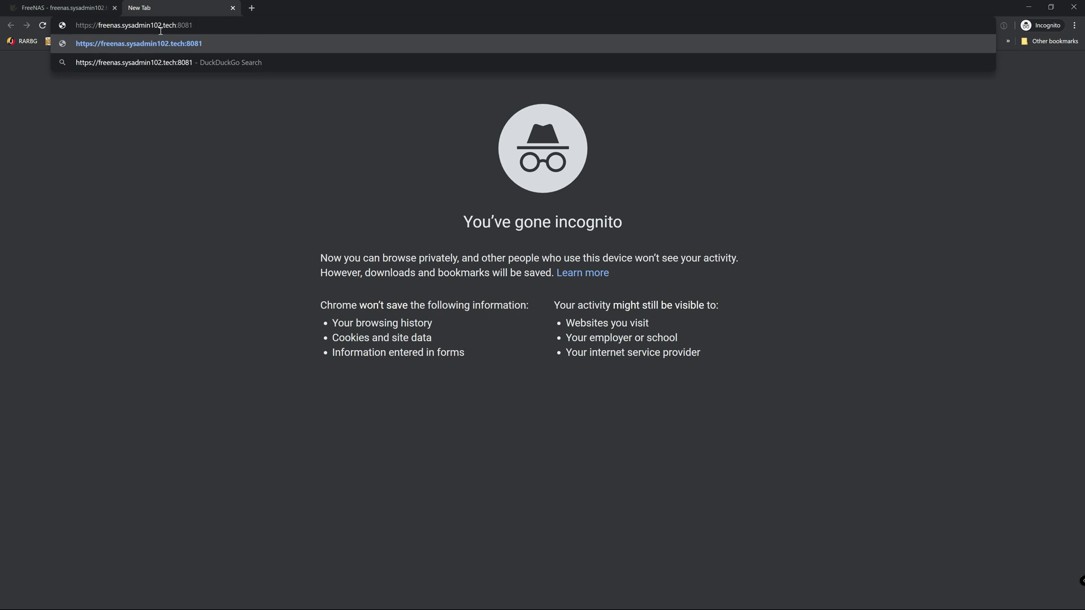
type("/sharedrive")
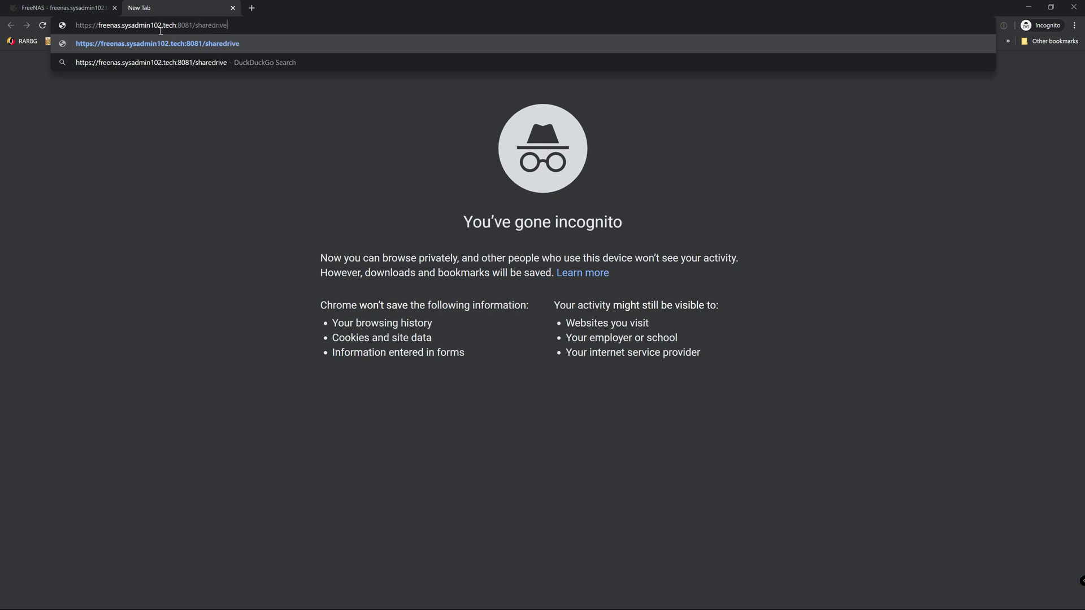
key("Return")
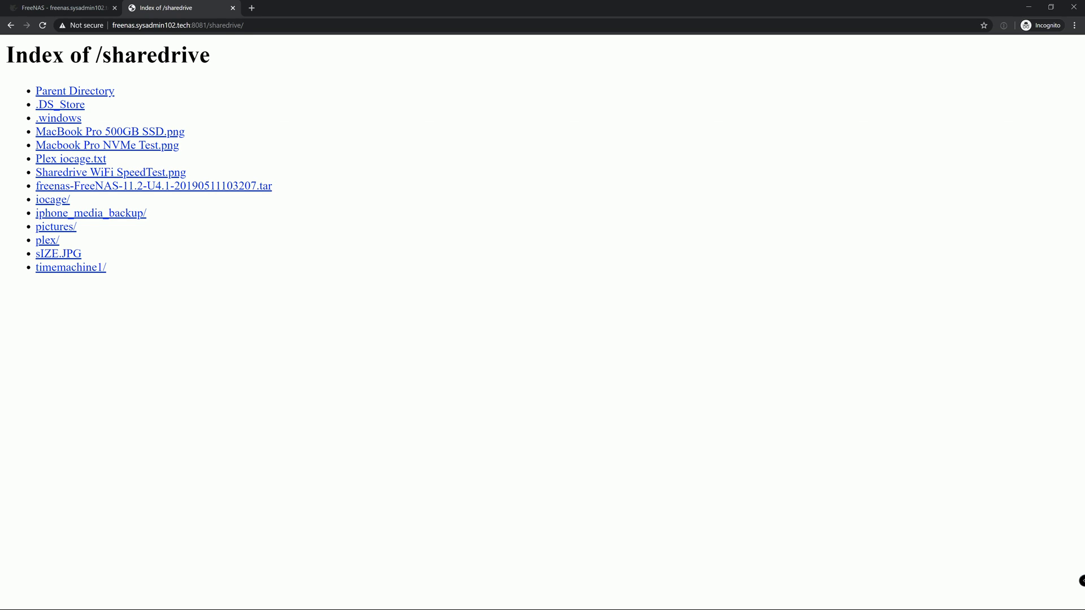
Preview Plex iocage.txt and Macbook Pro NVMe Test.png from sharedrive, then return to the FreeNAS tab
left_click(102, 161)
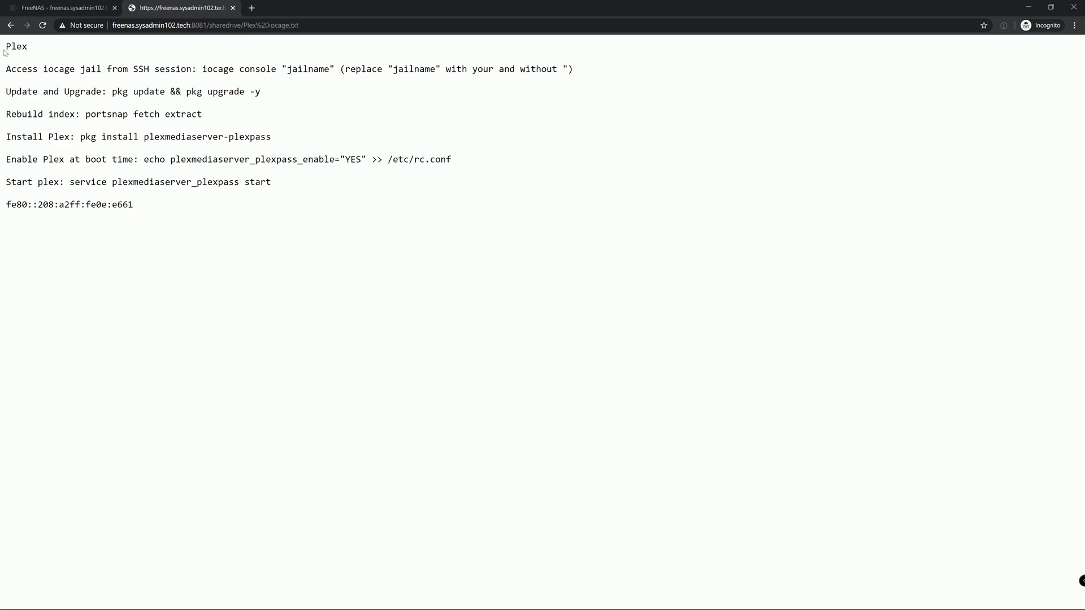
left_click(11, 25)
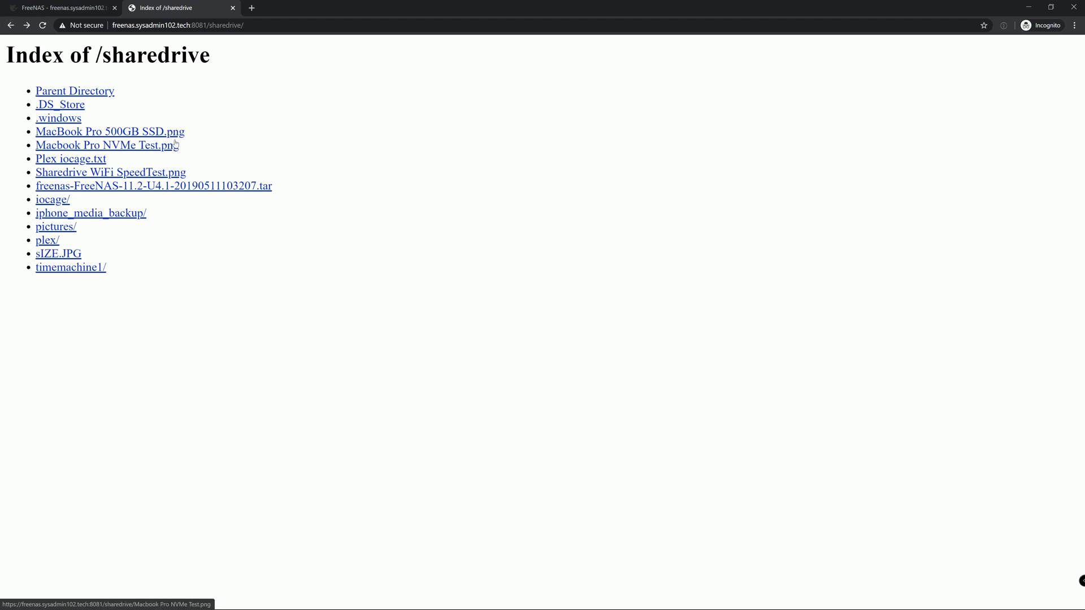
left_click(146, 144)
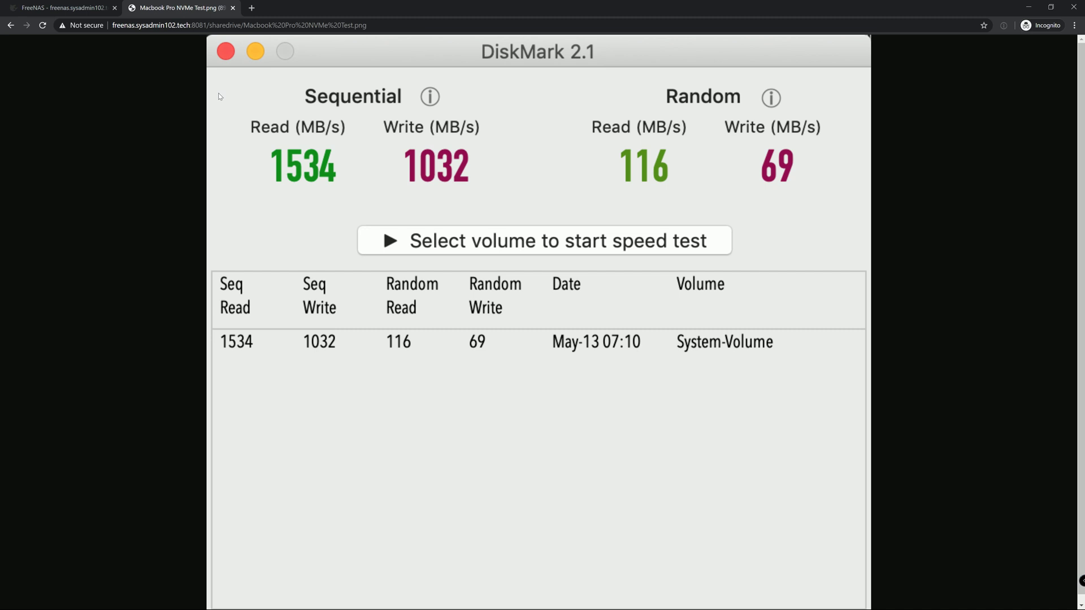
left_click(12, 26)
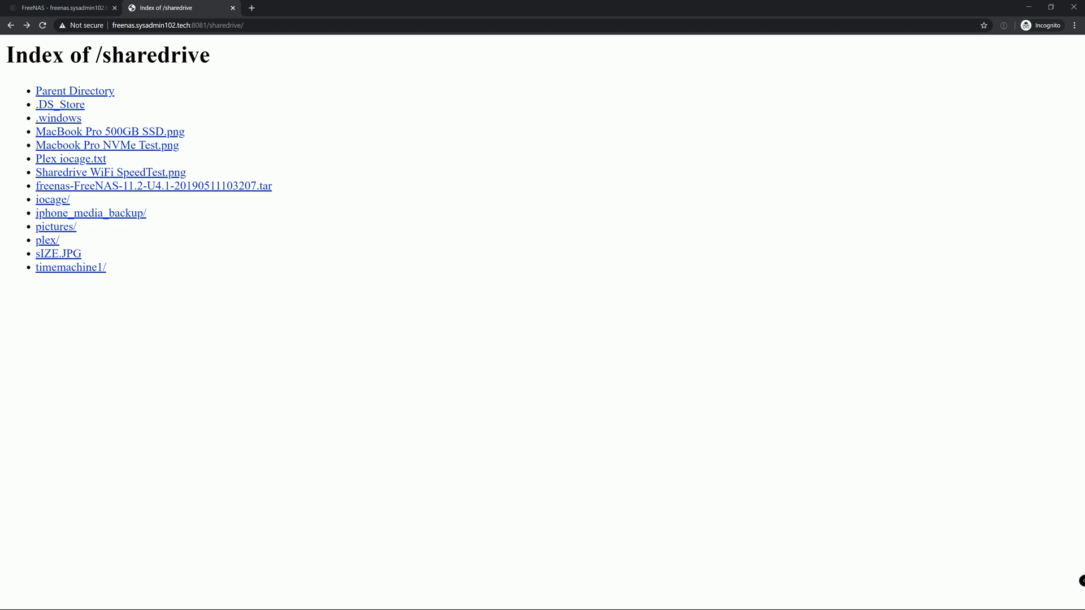
left_click(65, 8)
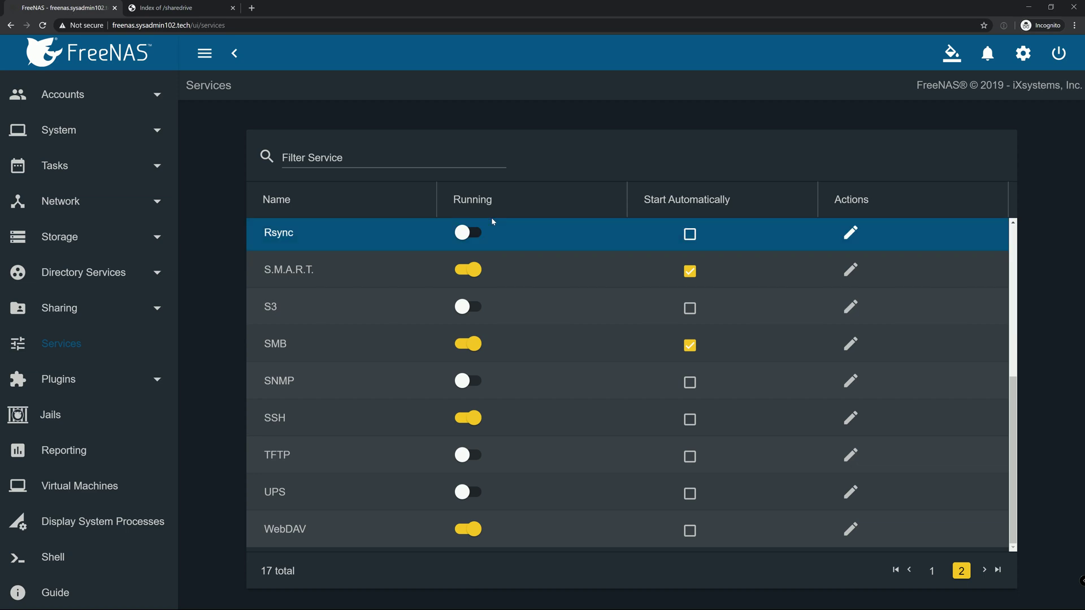